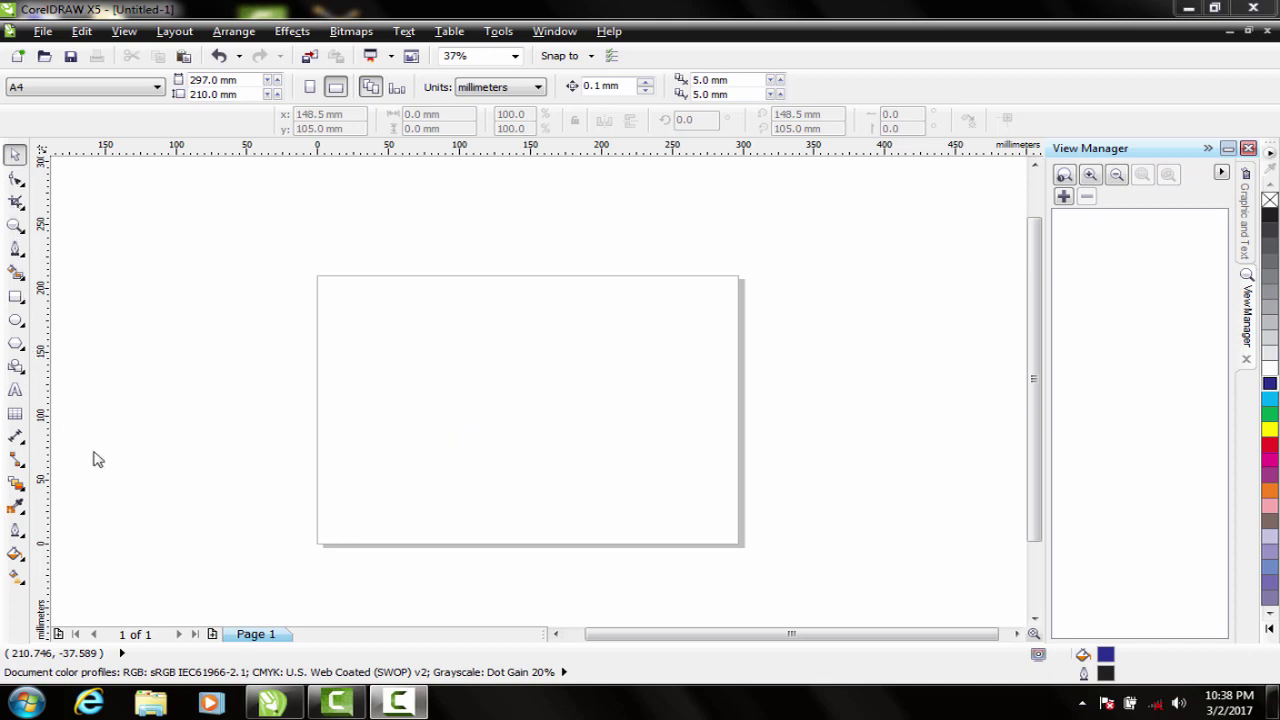
Step: Draw a rectangle about 81 mm wide and 62 mm high near the middle of the page
click(15, 297)
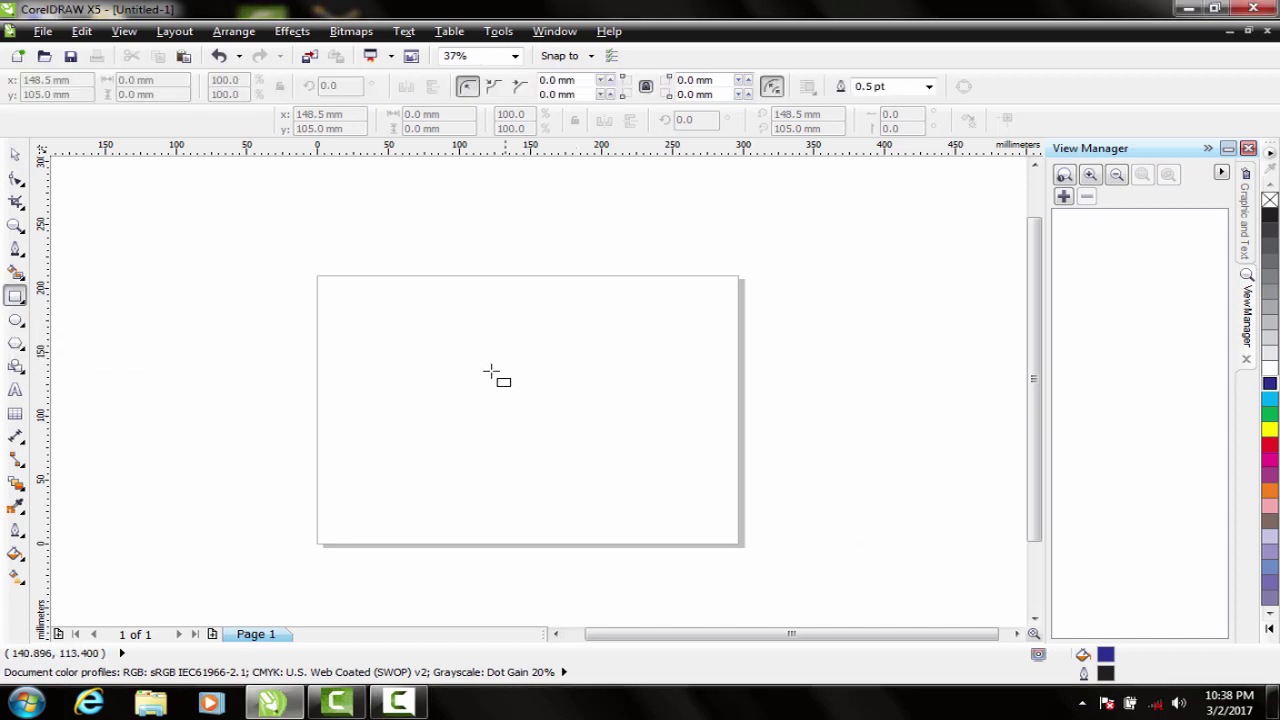
drag(437, 364, 551, 443)
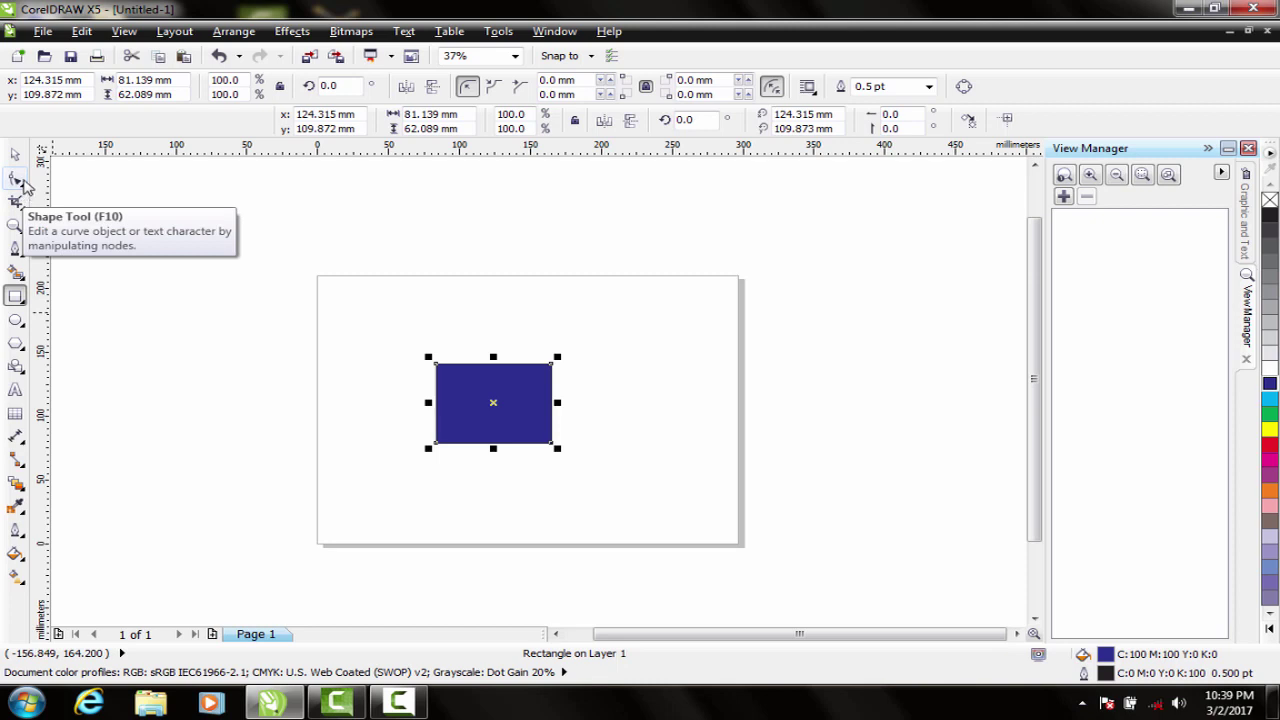
Step: Try rounding all four corners of the rectangle to about 14 mm with the Shape tool, and undo it
click(22, 182)
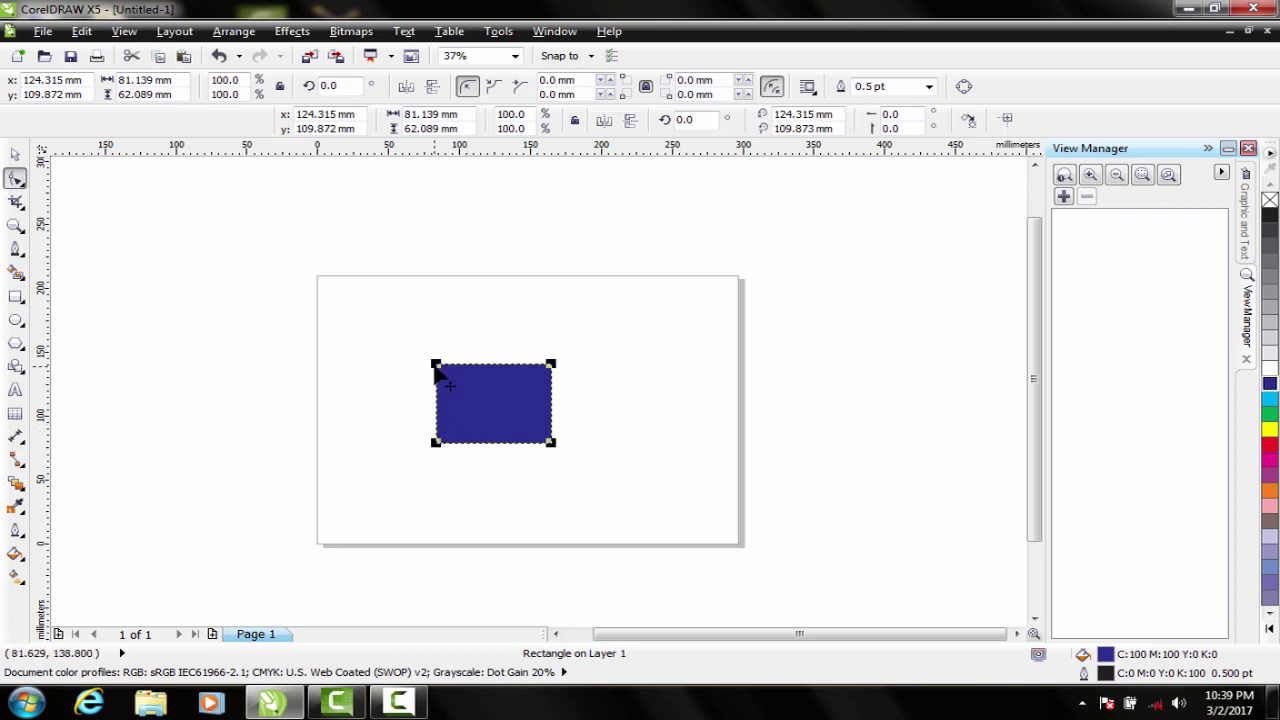
drag(436, 368, 456, 374)
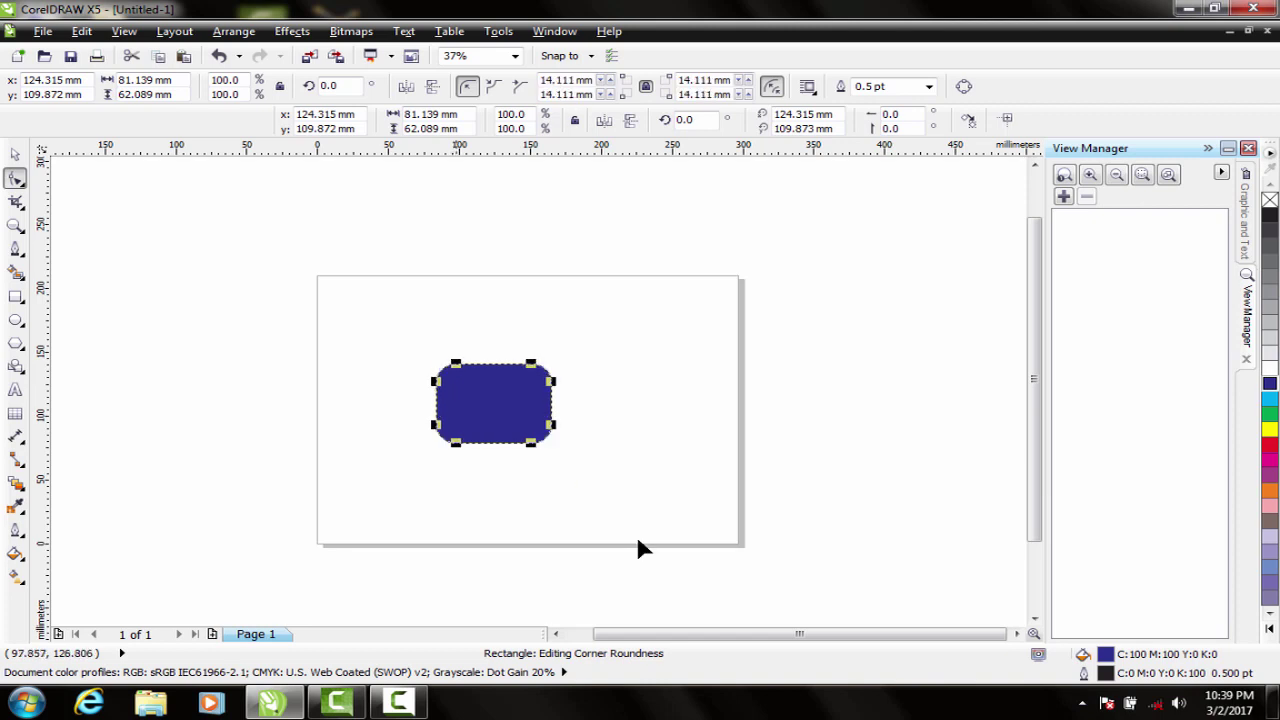
click(16, 155)
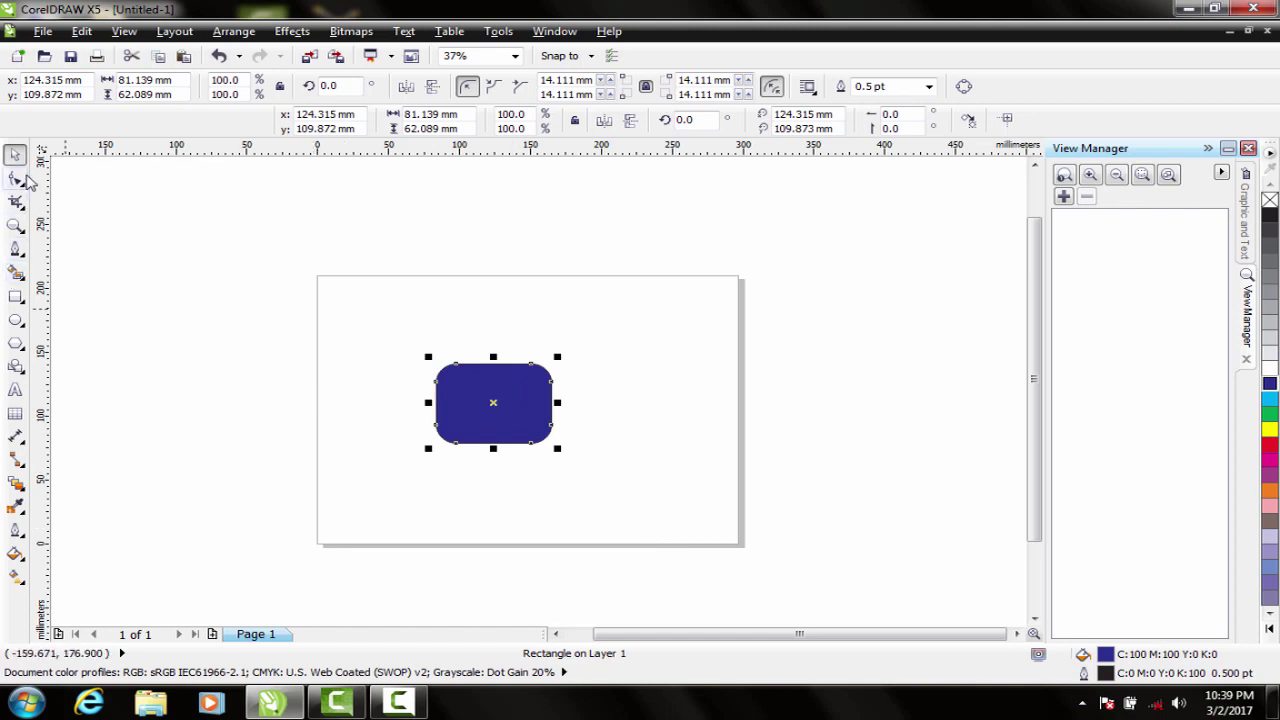
click(16, 178)
key(ctrl+z)
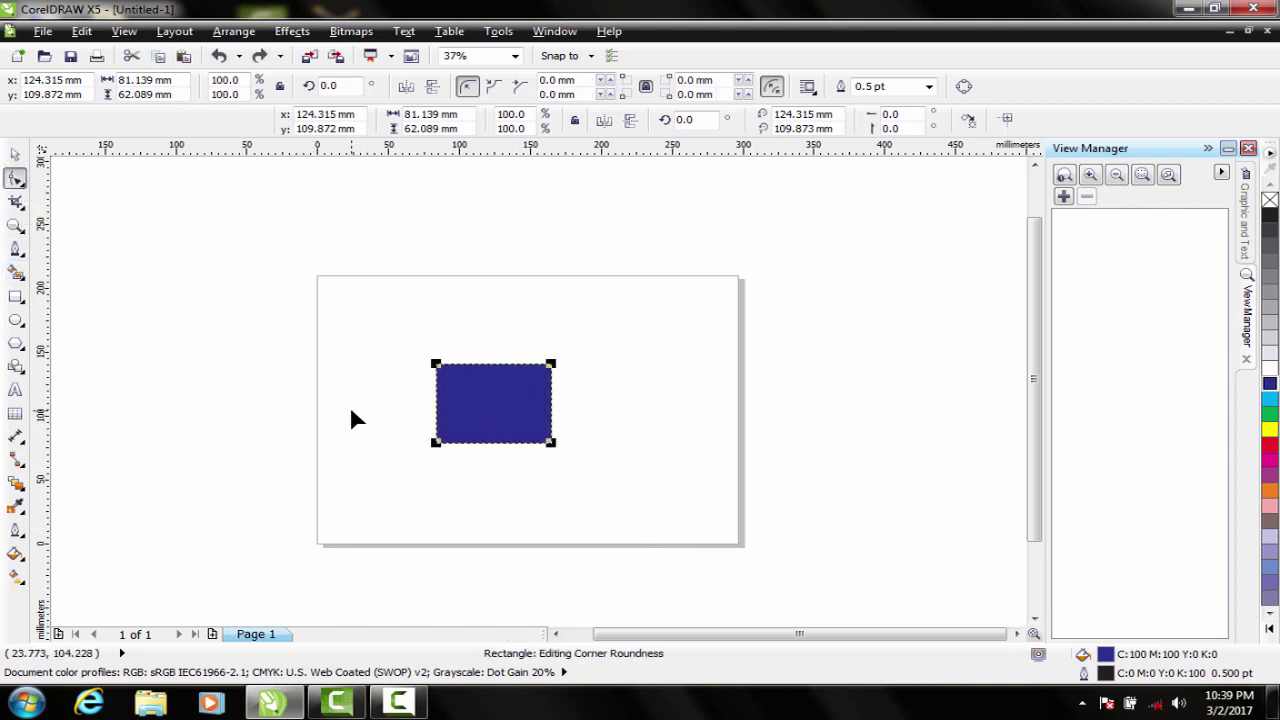
Step: Try rounding only the rectangle's upper-left corner to about 20 mm, and undo it
click(437, 366)
drag(438, 367, 464, 382)
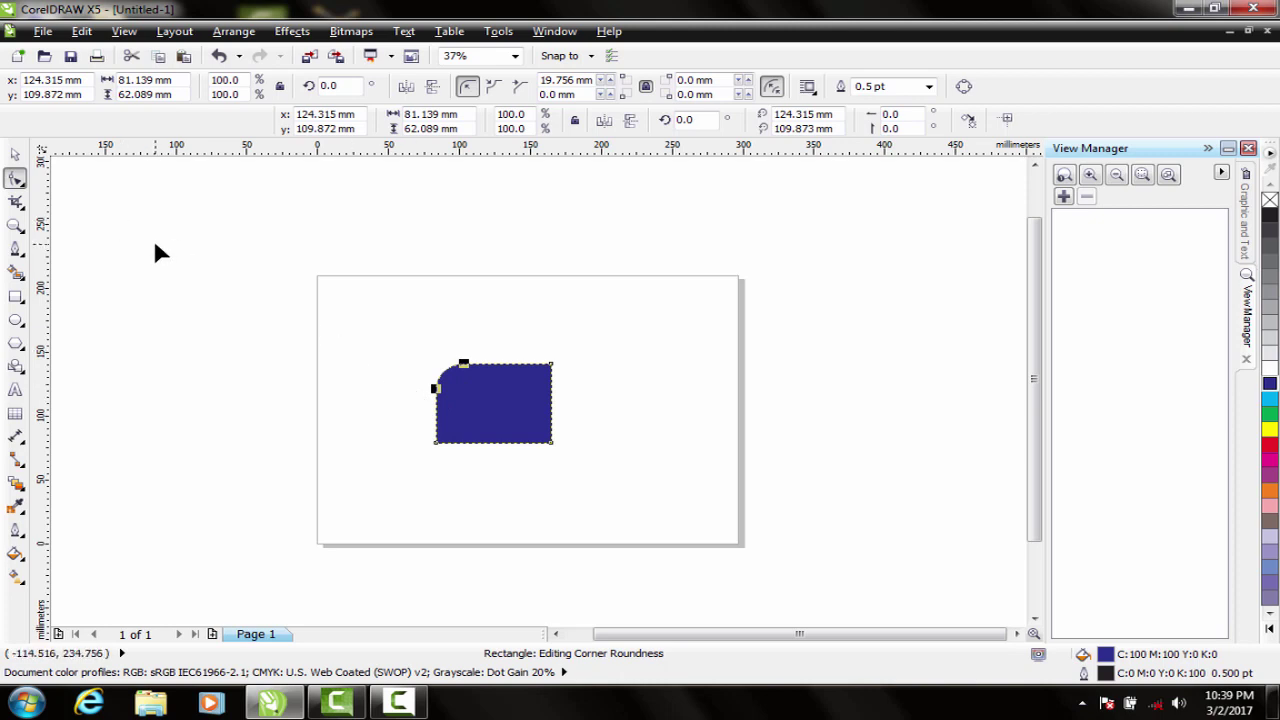
key(ctrl+z)
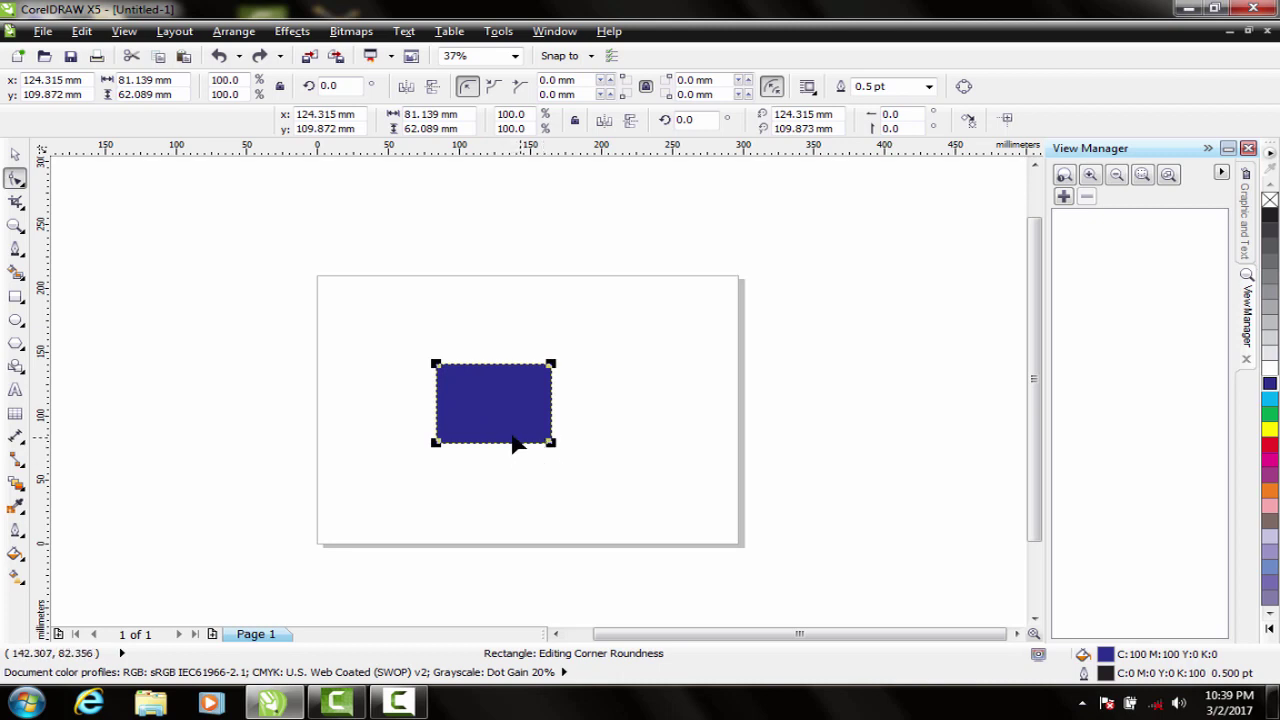
Step: Round the rectangle's upper-left and lower-right corners together to about 30 mm, and deselect it
click(436, 366)
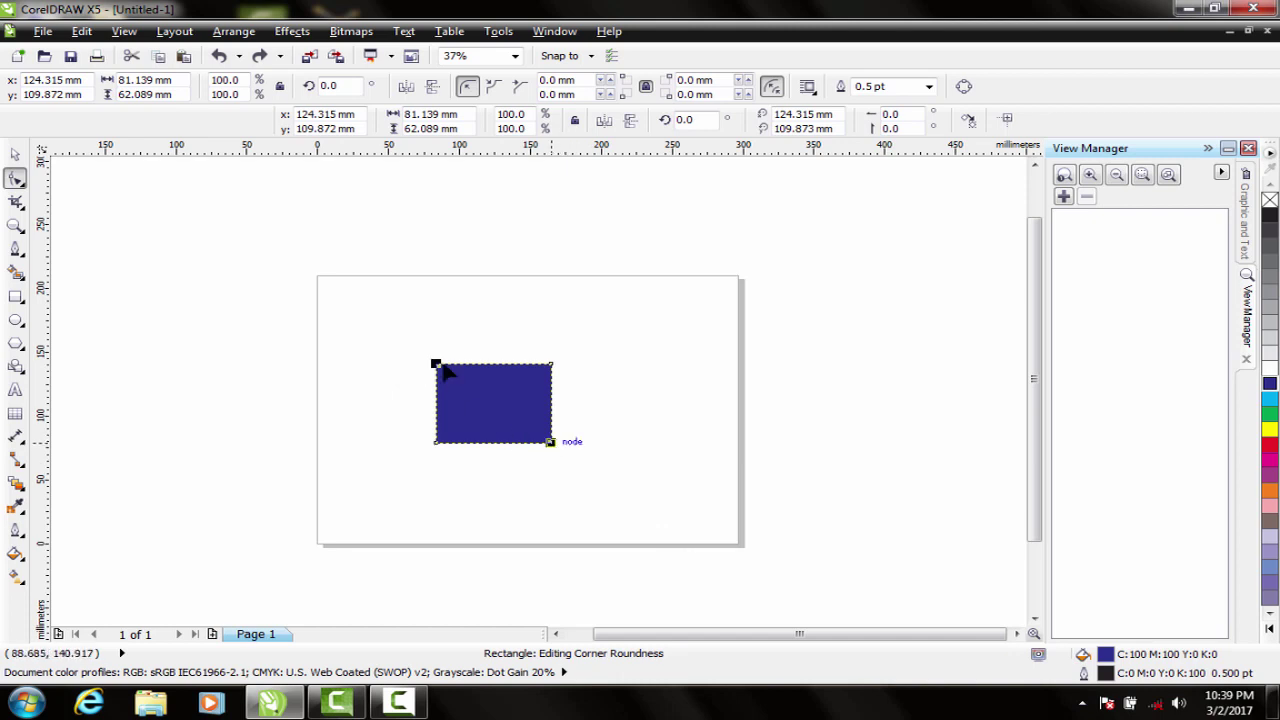
drag(437, 367, 478, 388)
click(14, 153)
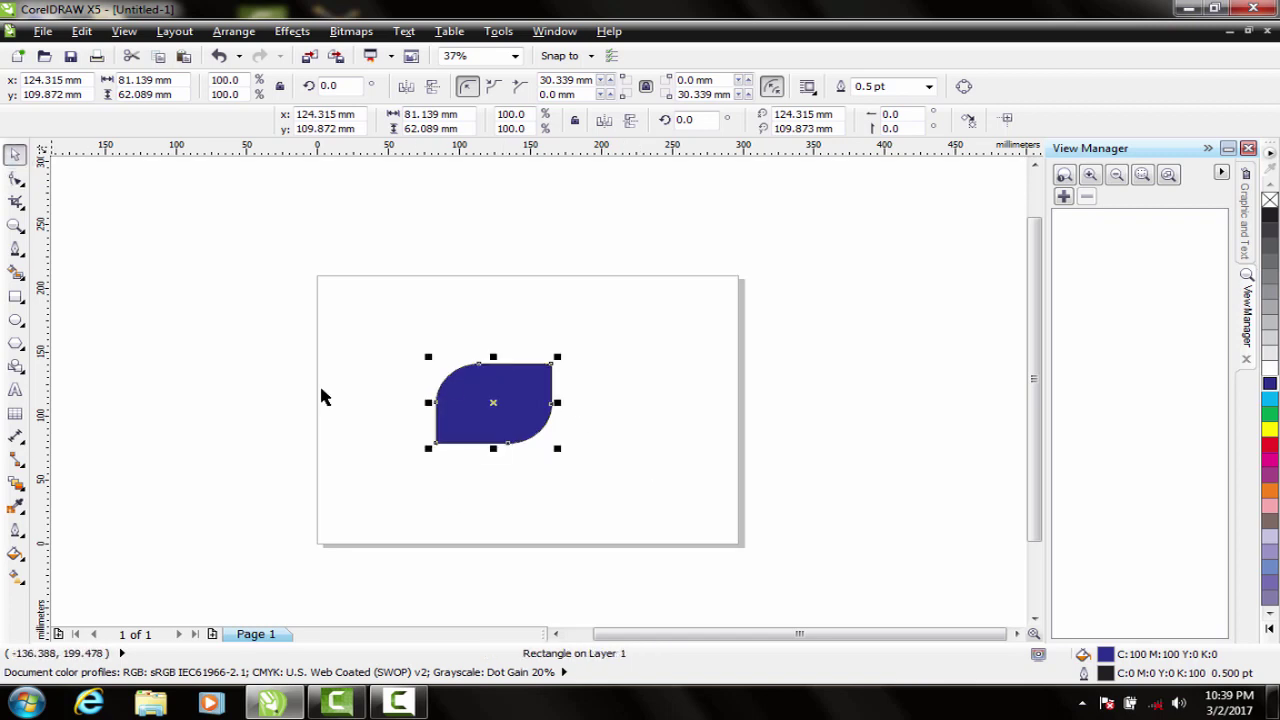
click(523, 489)
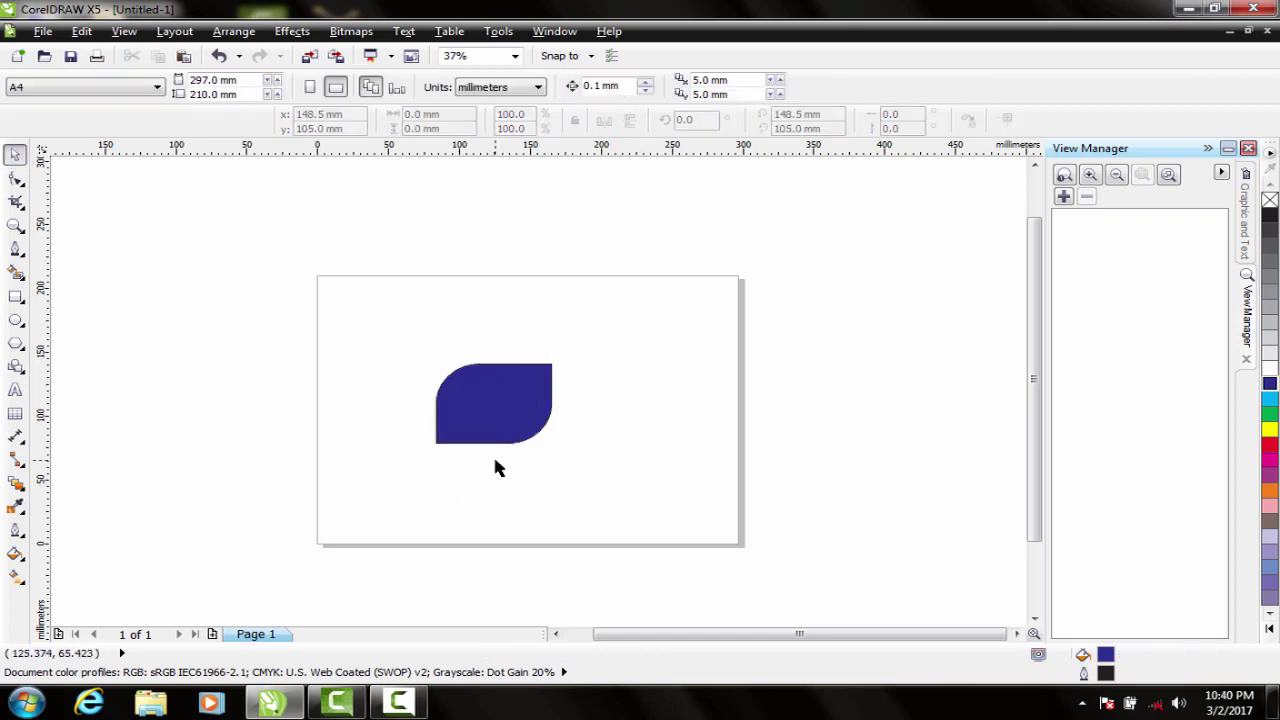
Step: Try cropping the blue shape to its right part with a crop area about 49 by 84 mm, and undo it
click(16, 205)
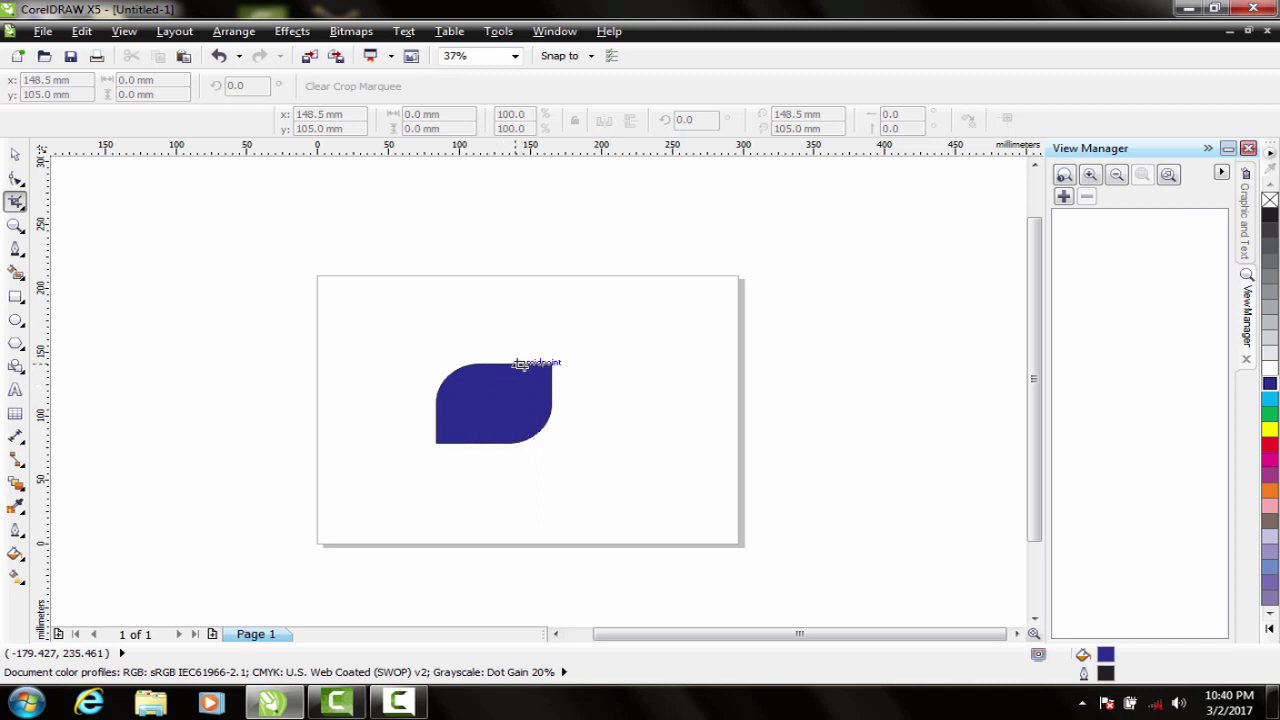
drag(514, 343, 586, 453)
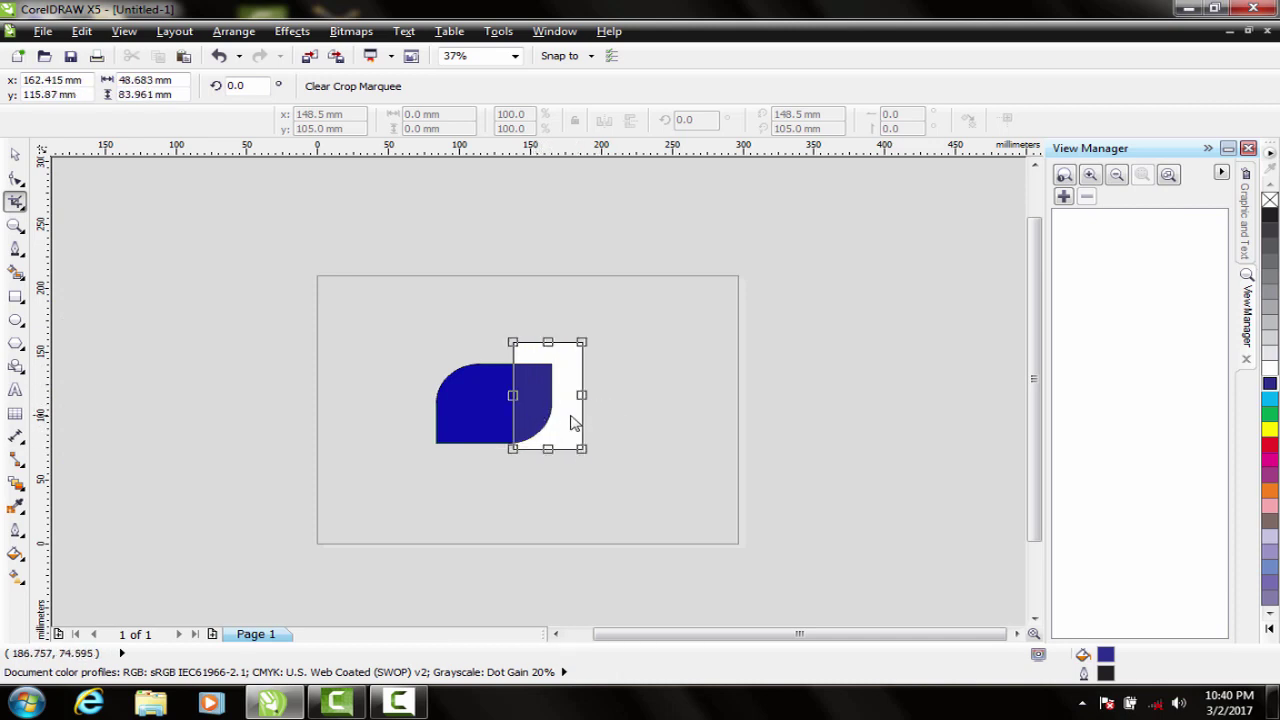
double_click(548, 414)
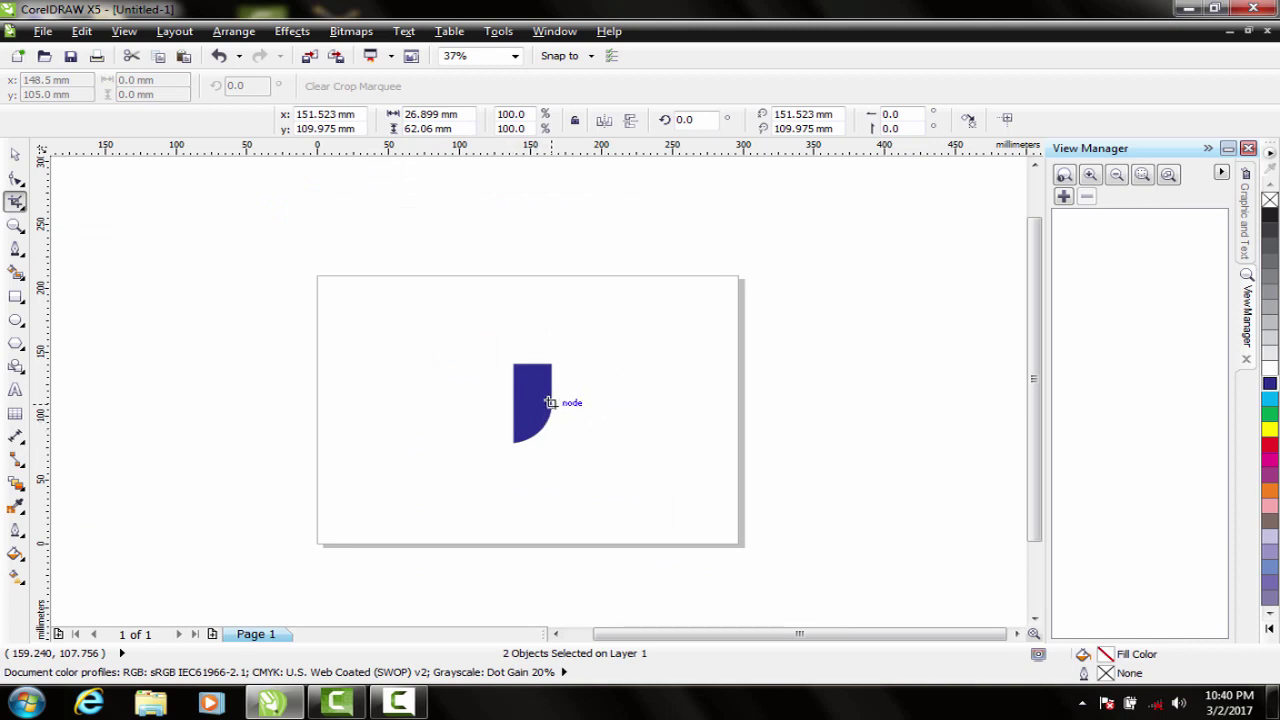
key(ctrl+z)
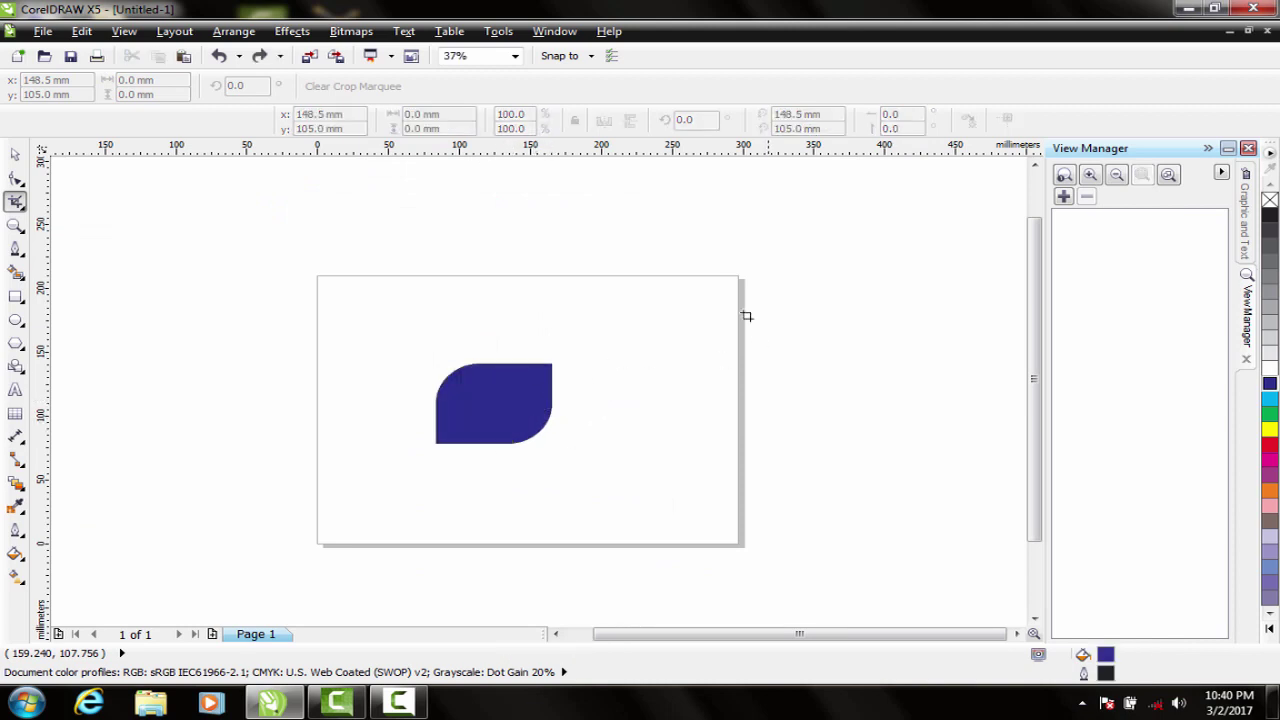
click(17, 228)
click(503, 417)
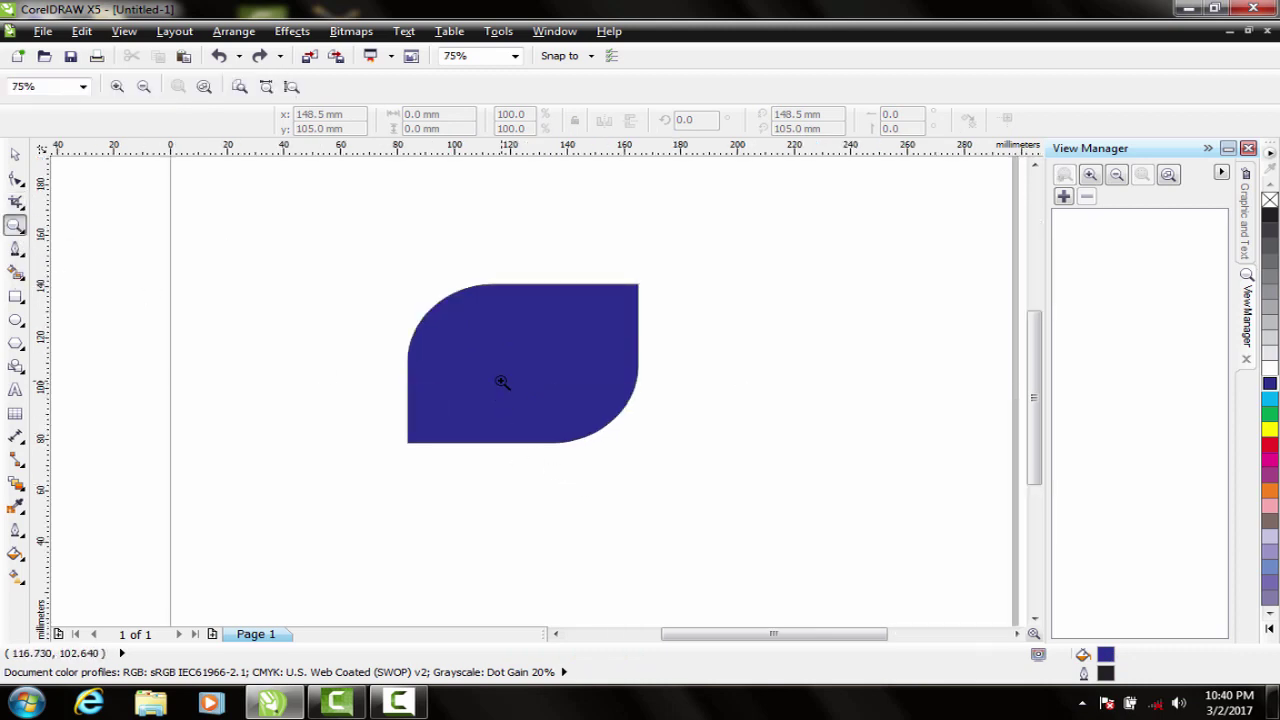
right_click(502, 383)
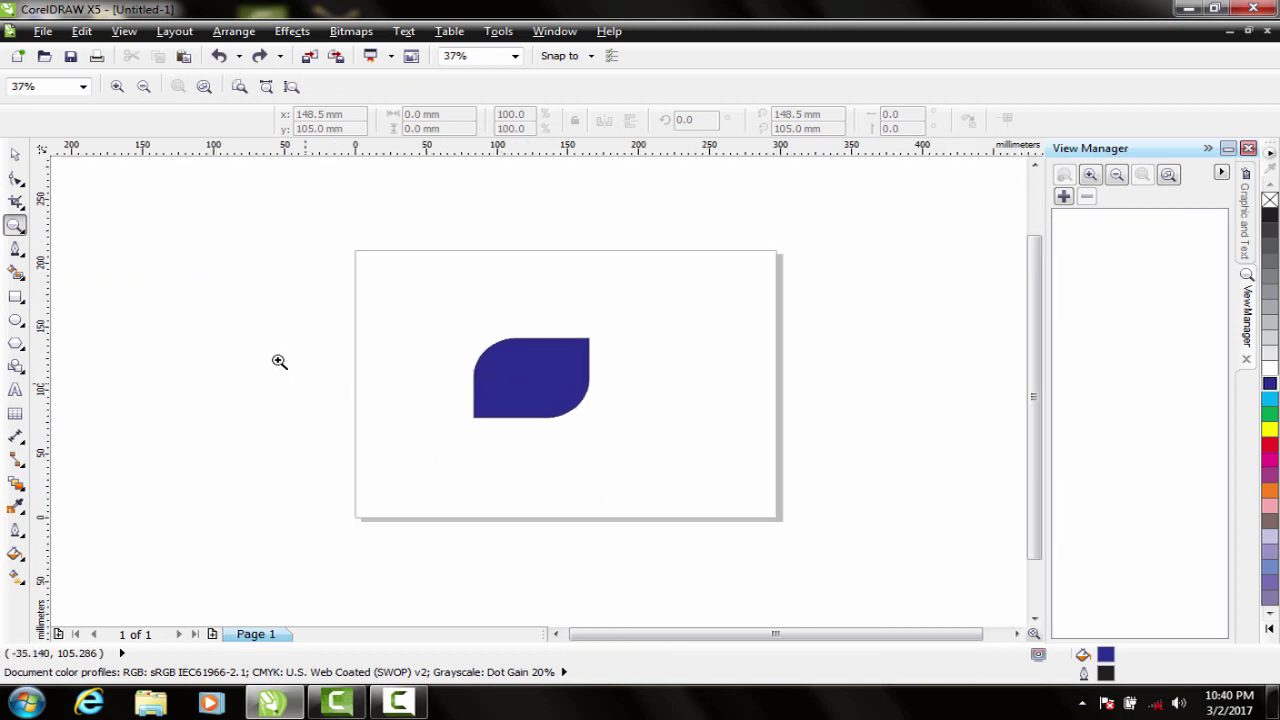
Step: Draw an open wave curve about 311 mm wide and 51 mm high above the blue shape with the Pen tool, and shift it about 32 mm left
click(17, 251)
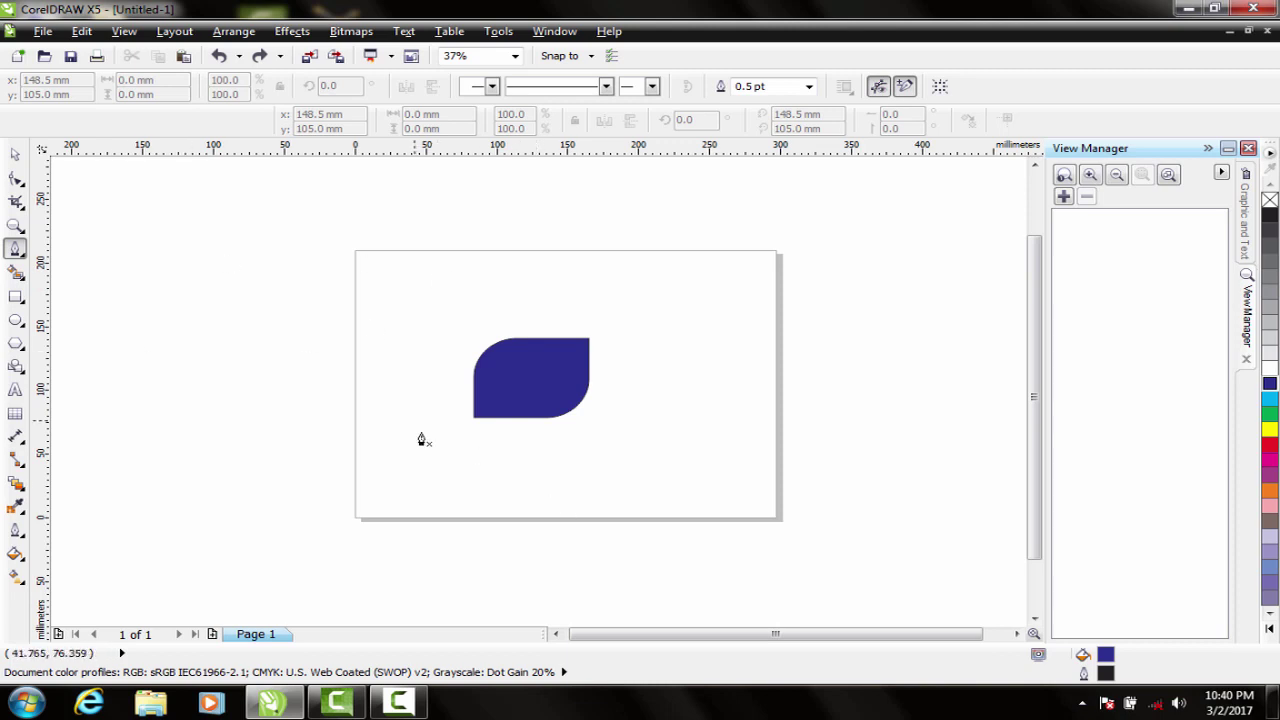
click(379, 310)
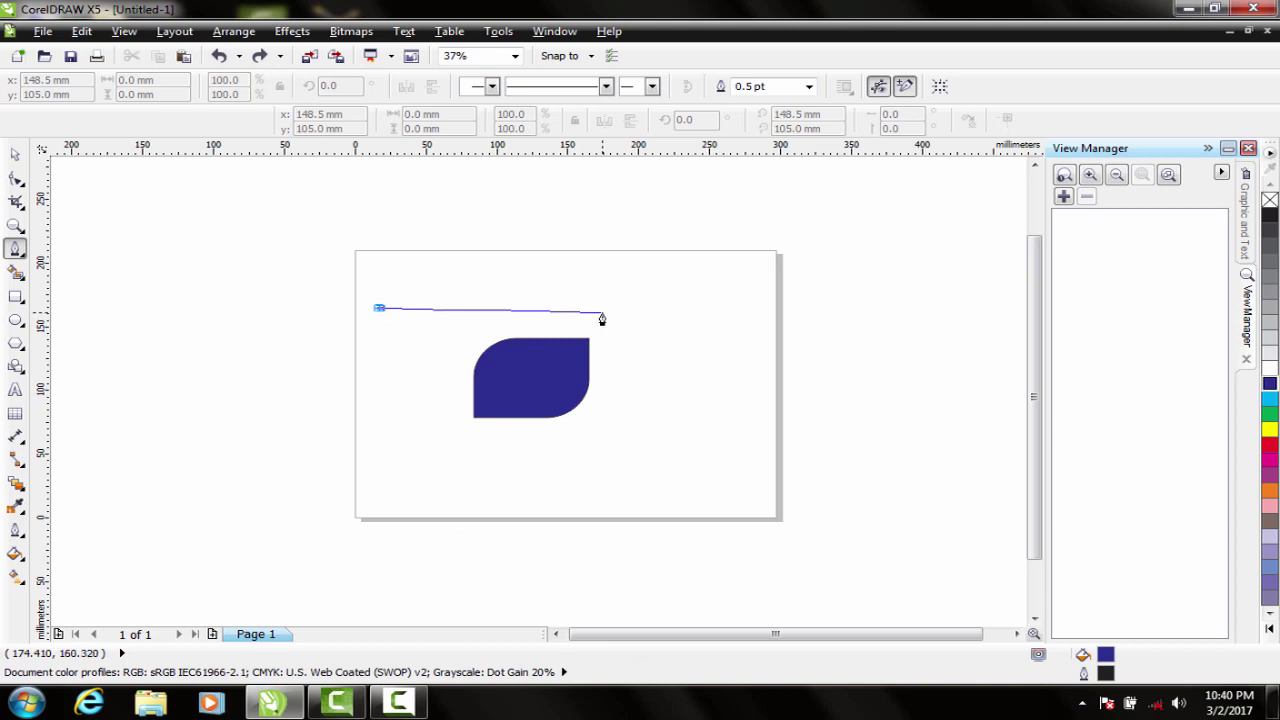
drag(602, 319, 709, 381)
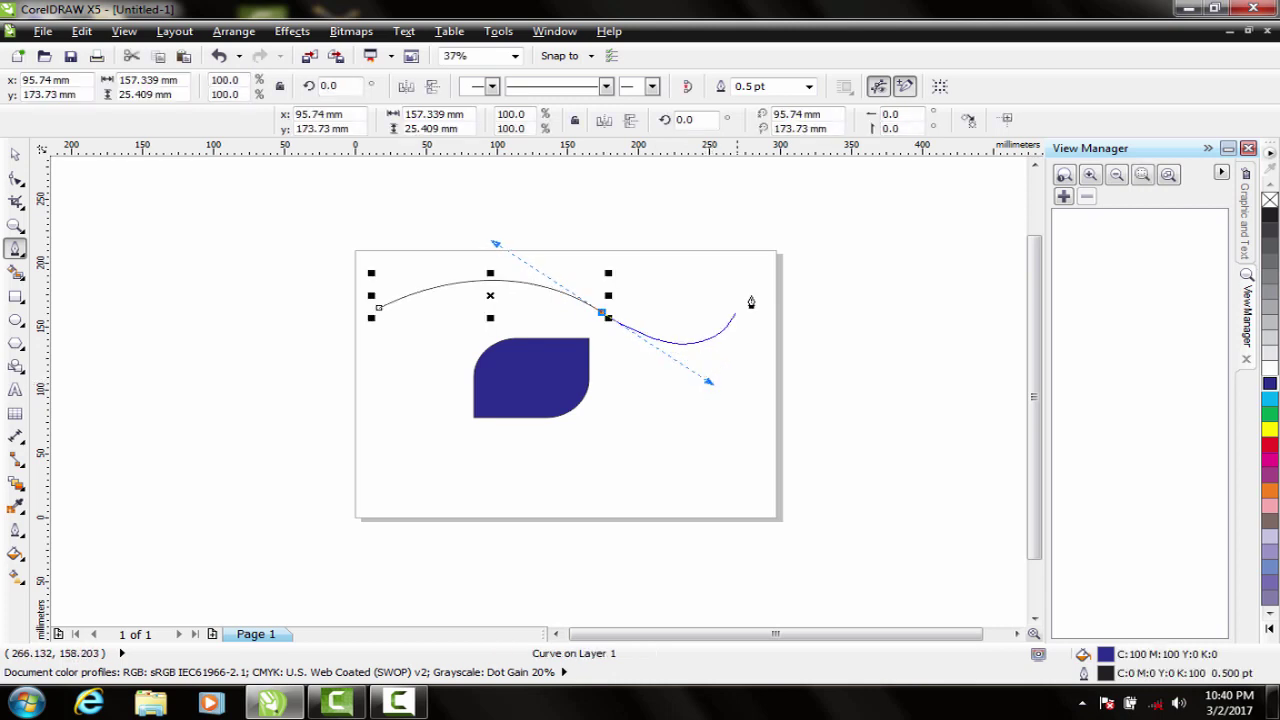
click(820, 272)
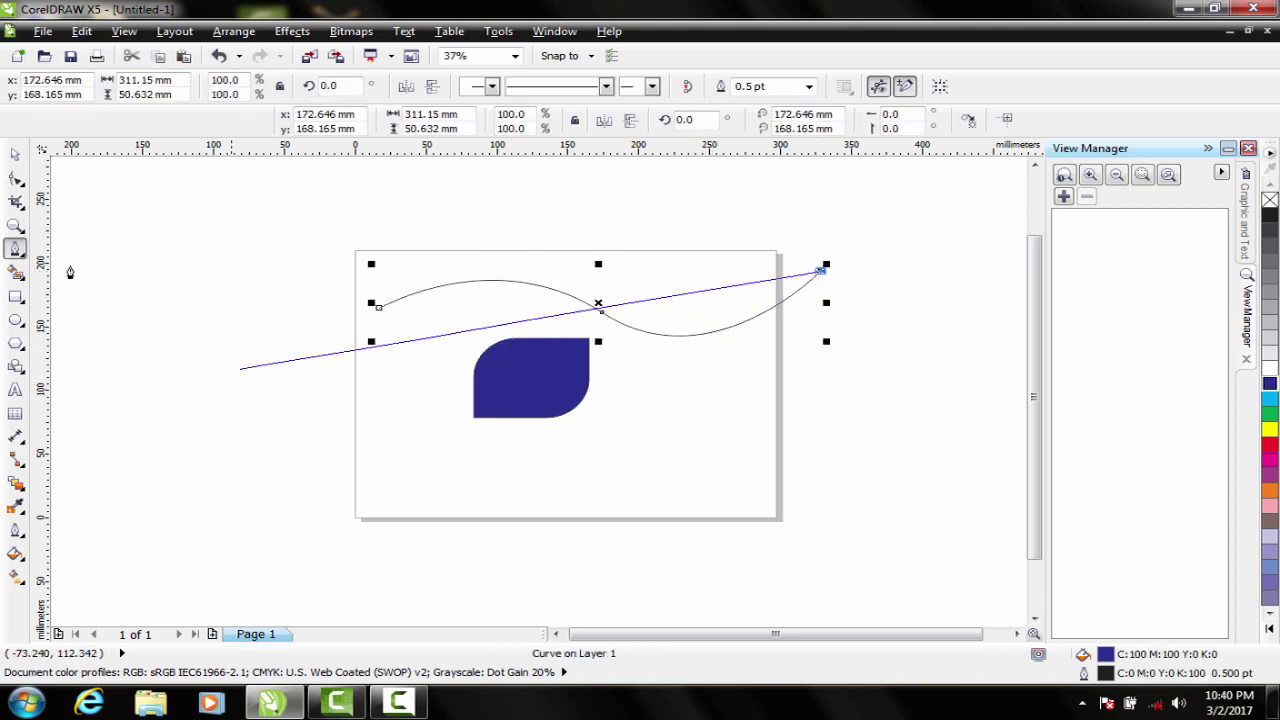
click(15, 155)
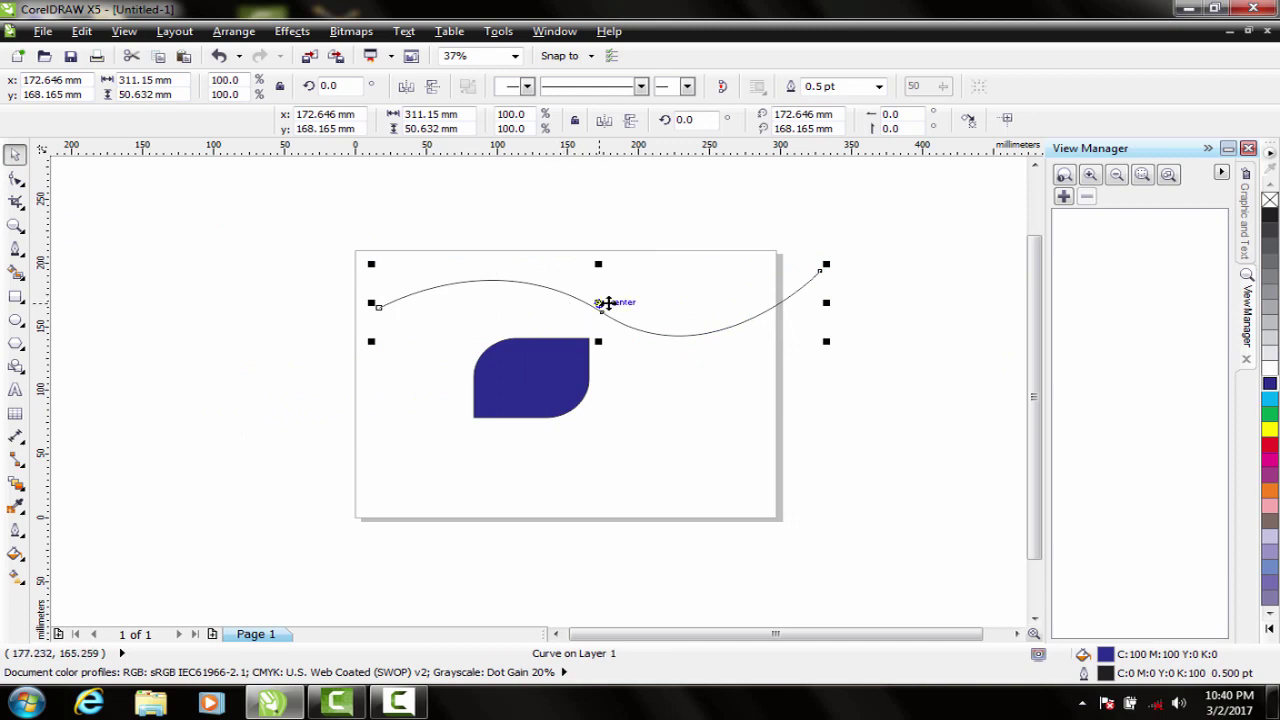
drag(595, 302, 553, 301)
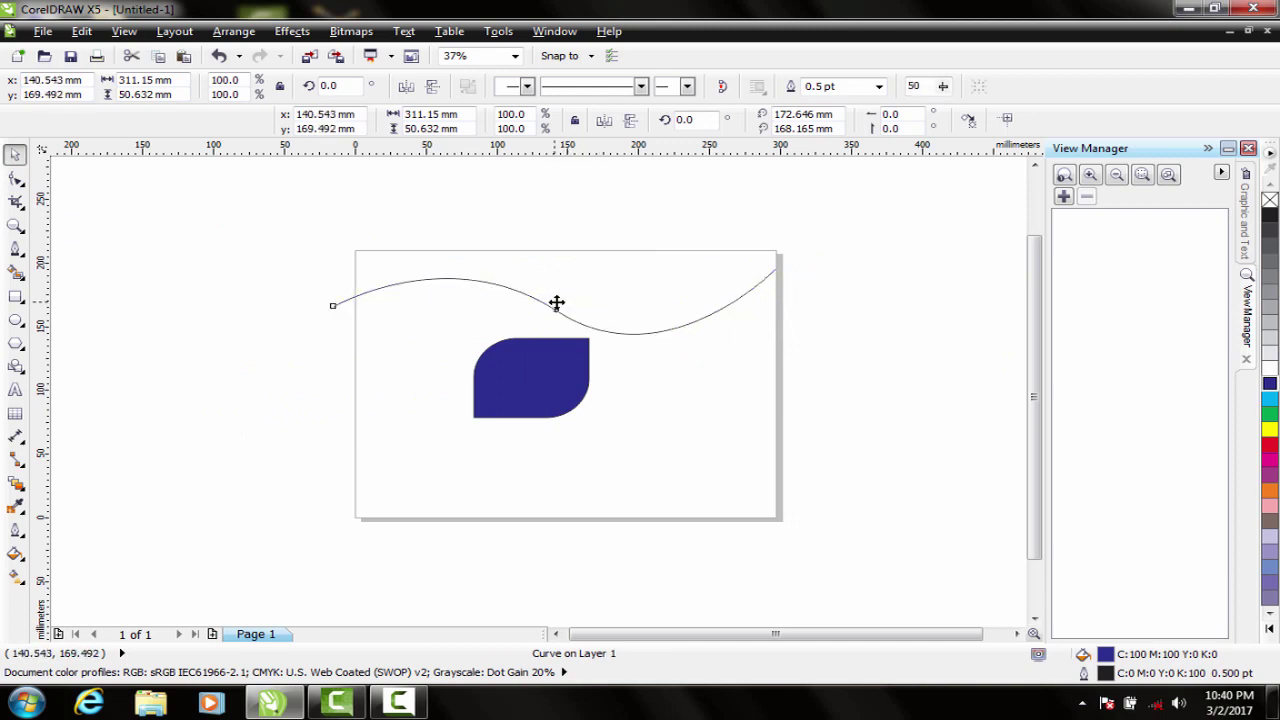
Step: Delete the blue rounded shape and the wave curve to clear the page
click(551, 398)
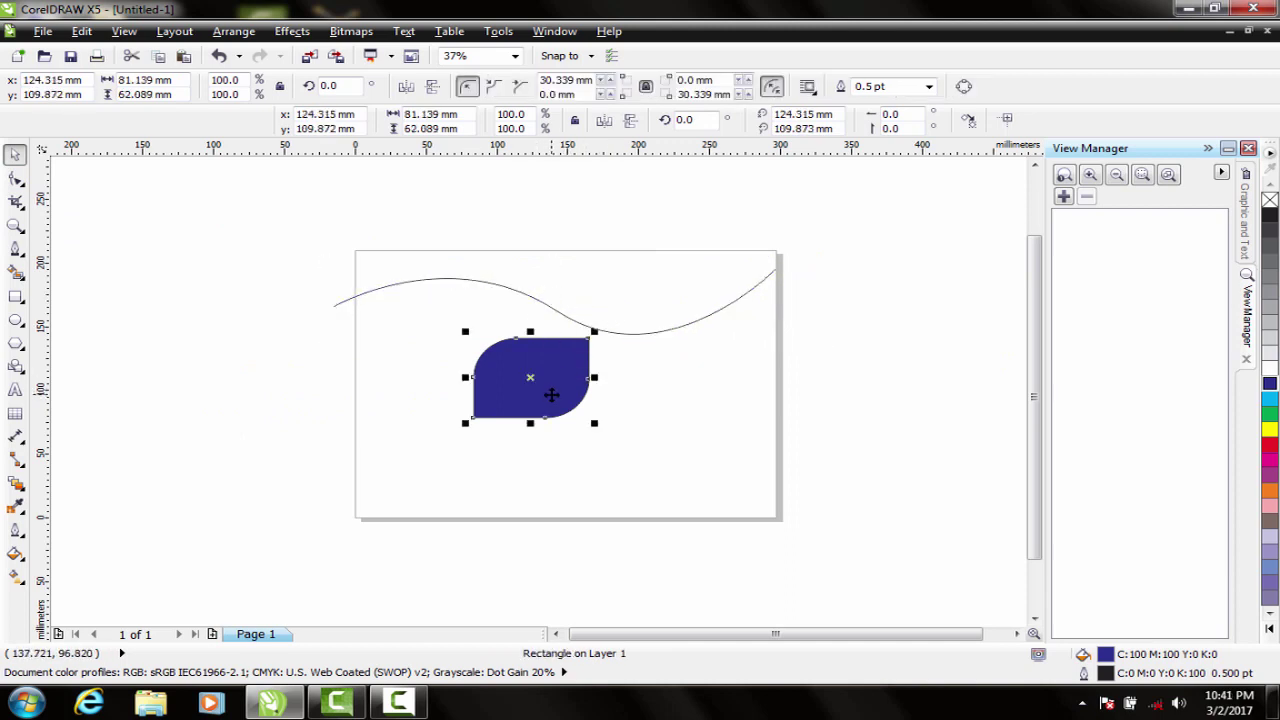
key(Delete)
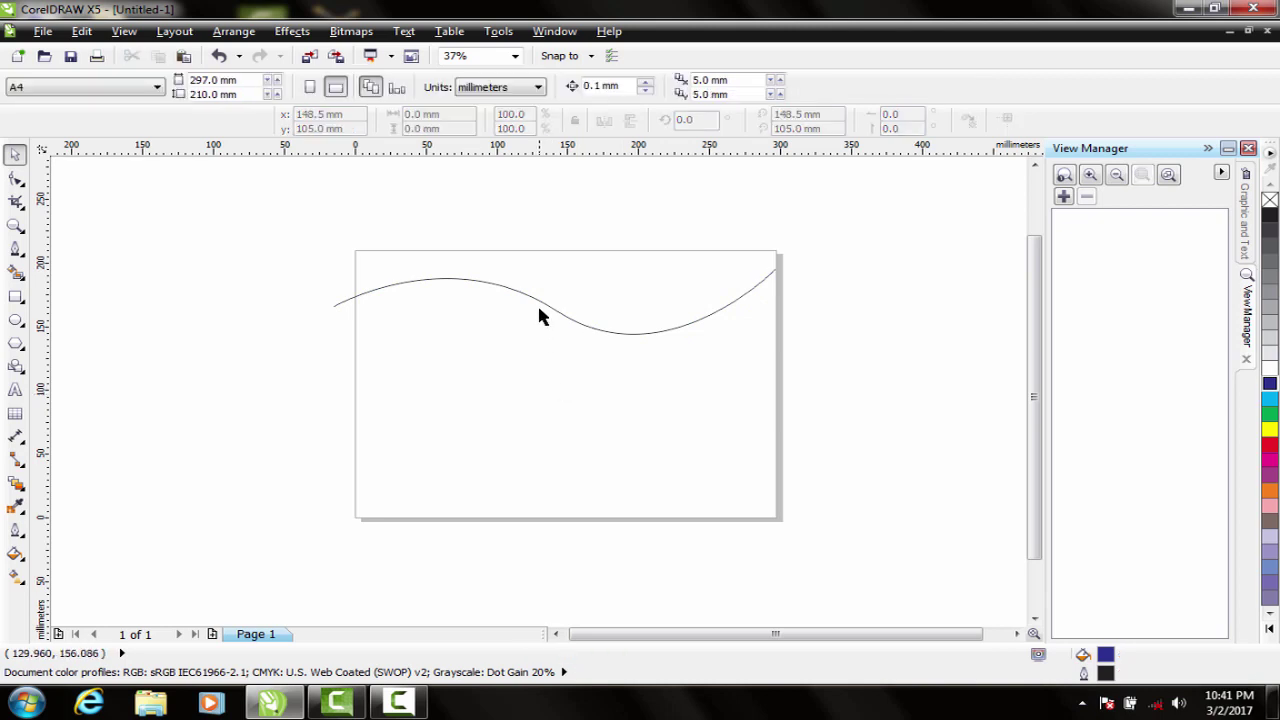
drag(539, 306, 548, 361)
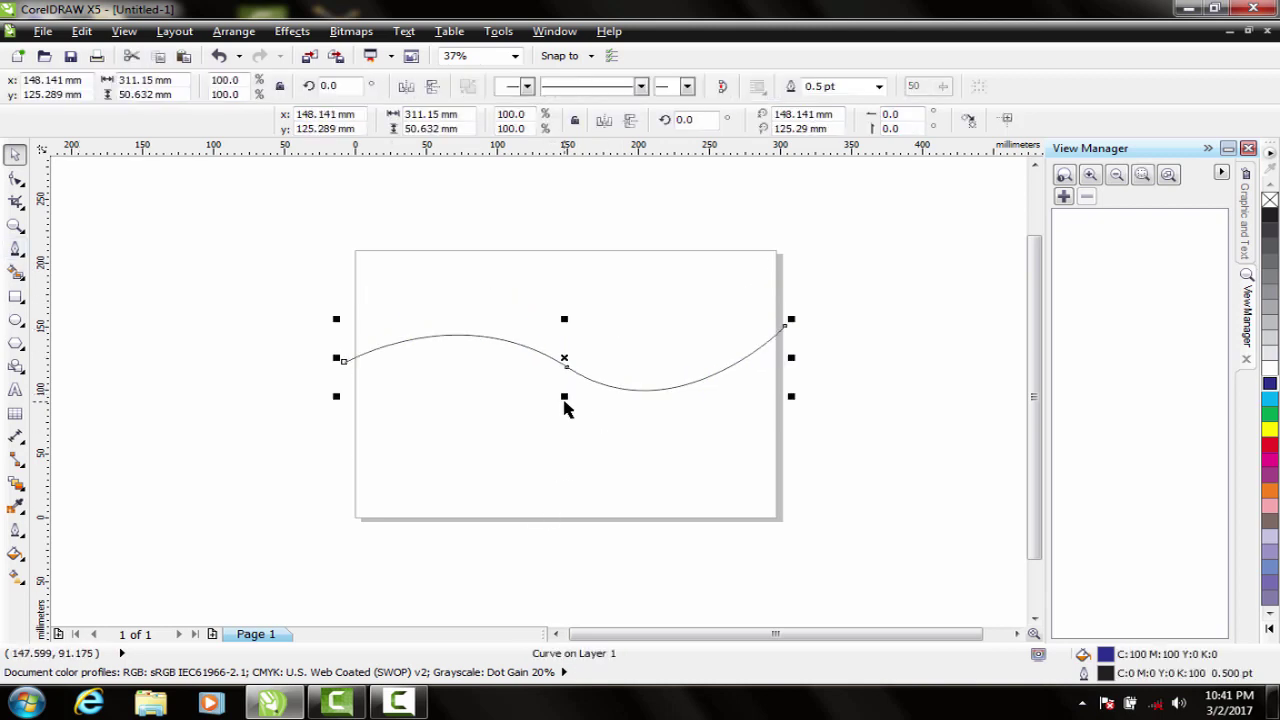
key(Delete)
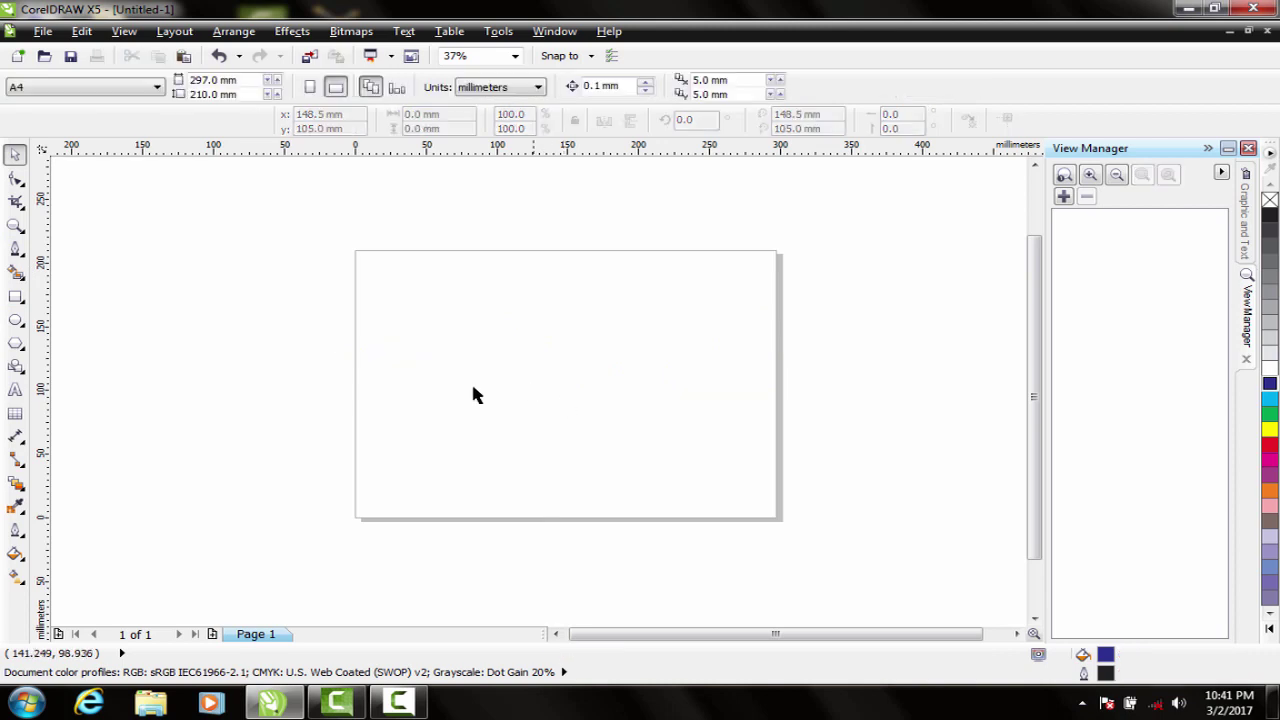
Step: Draw a closed shape about 316 by 143 mm with a wavy upper edge over the lower half of the page, using the Pen tool
click(15, 250)
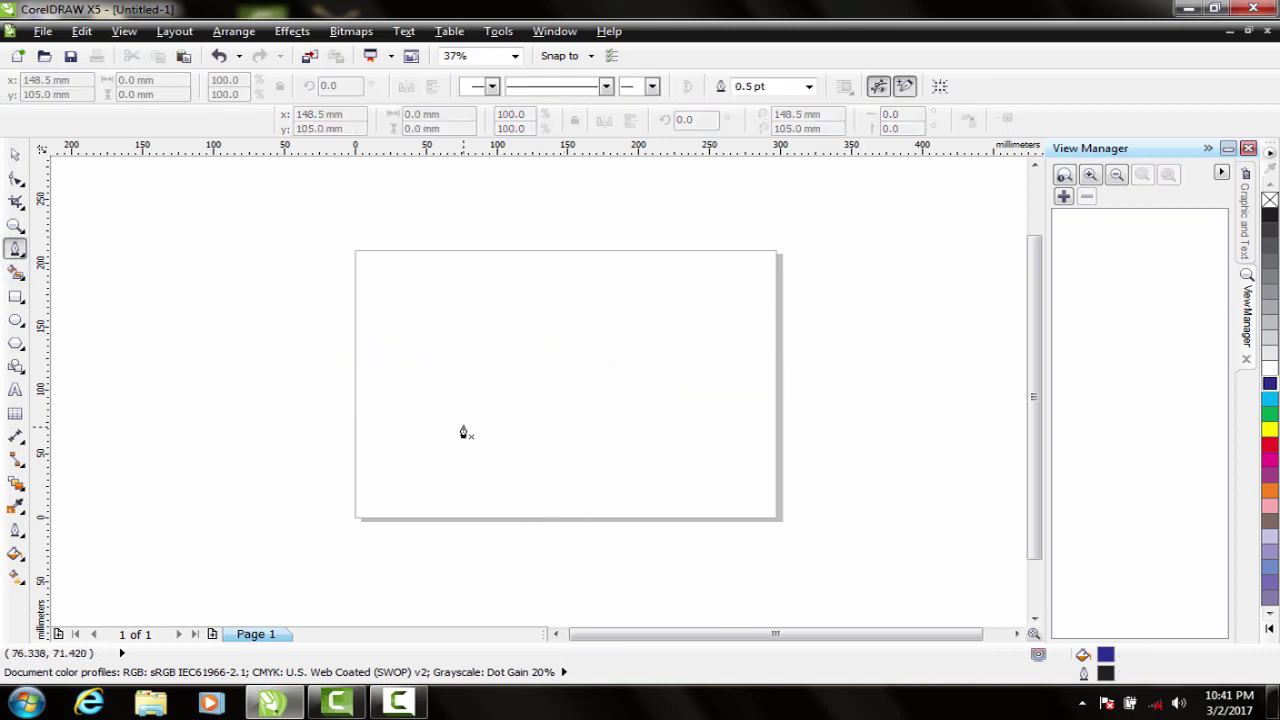
click(337, 380)
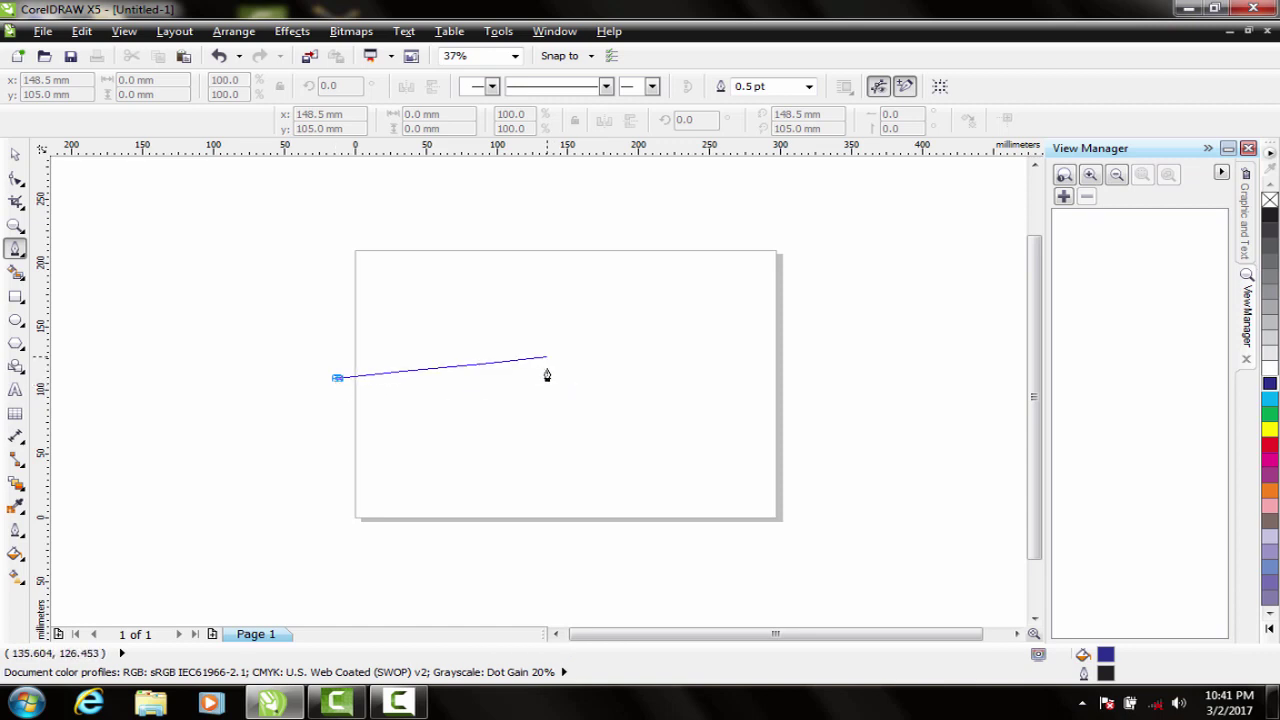
drag(548, 385, 658, 452)
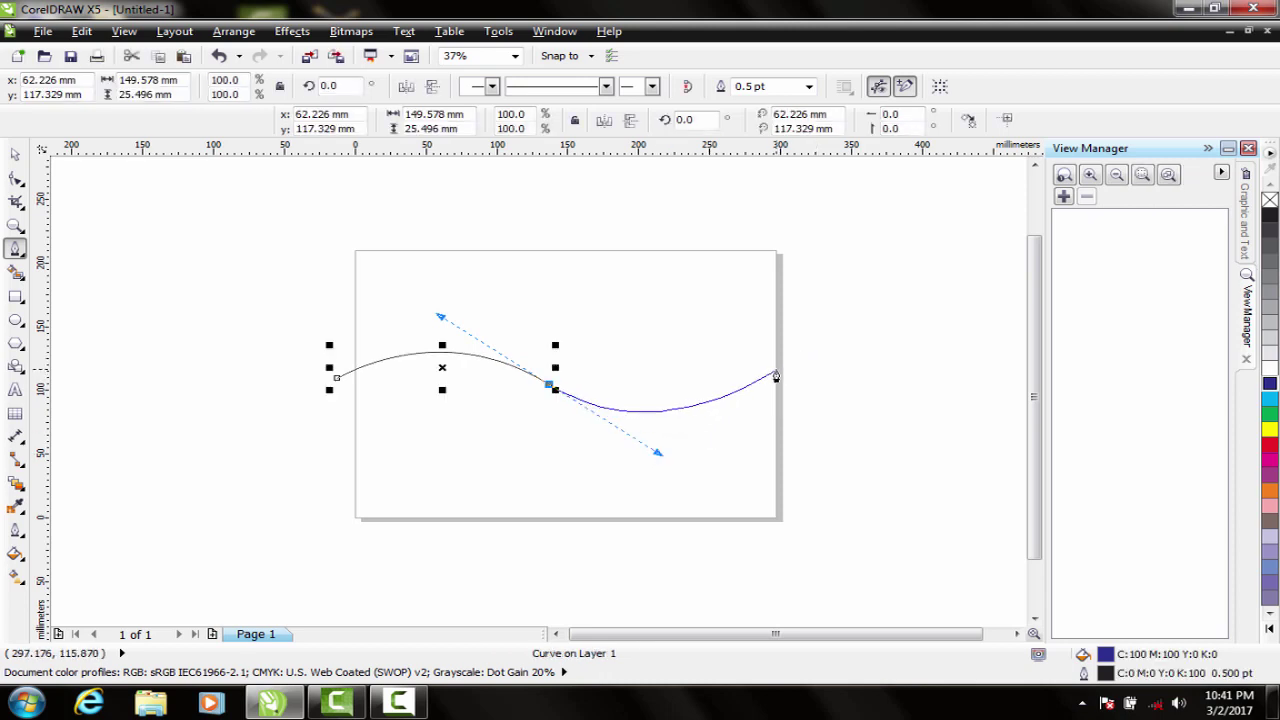
click(775, 369)
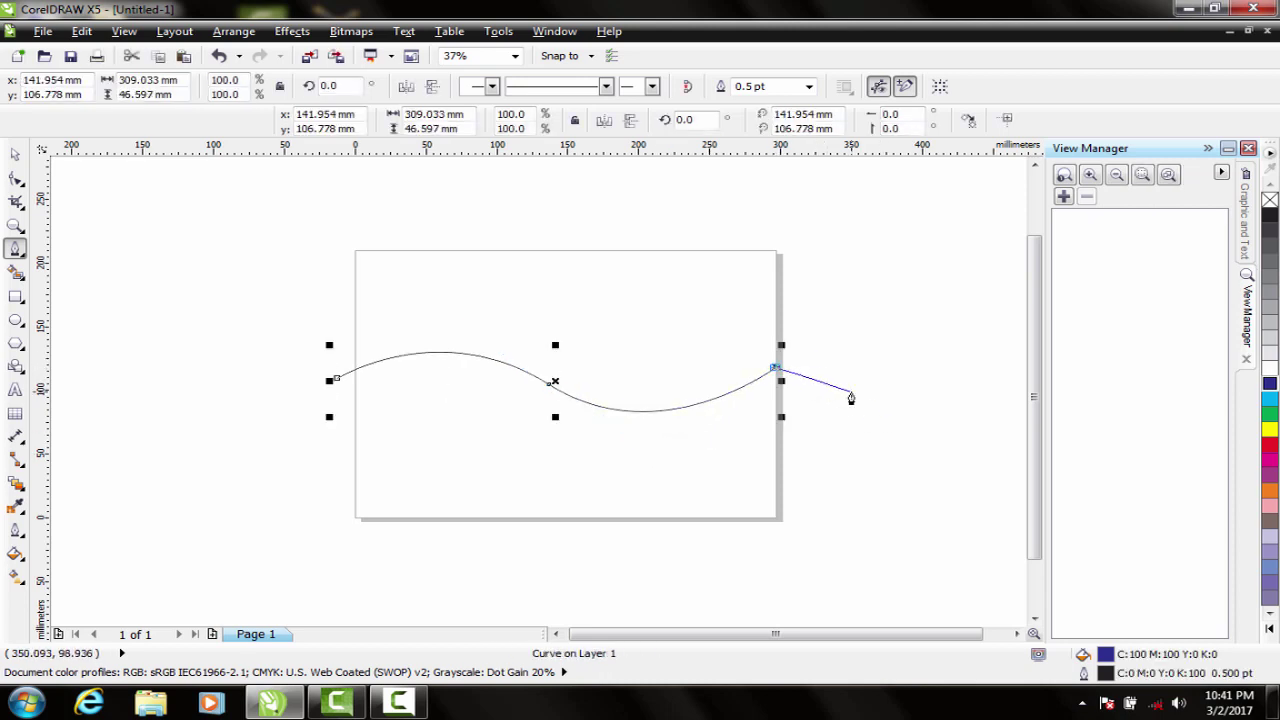
click(785, 535)
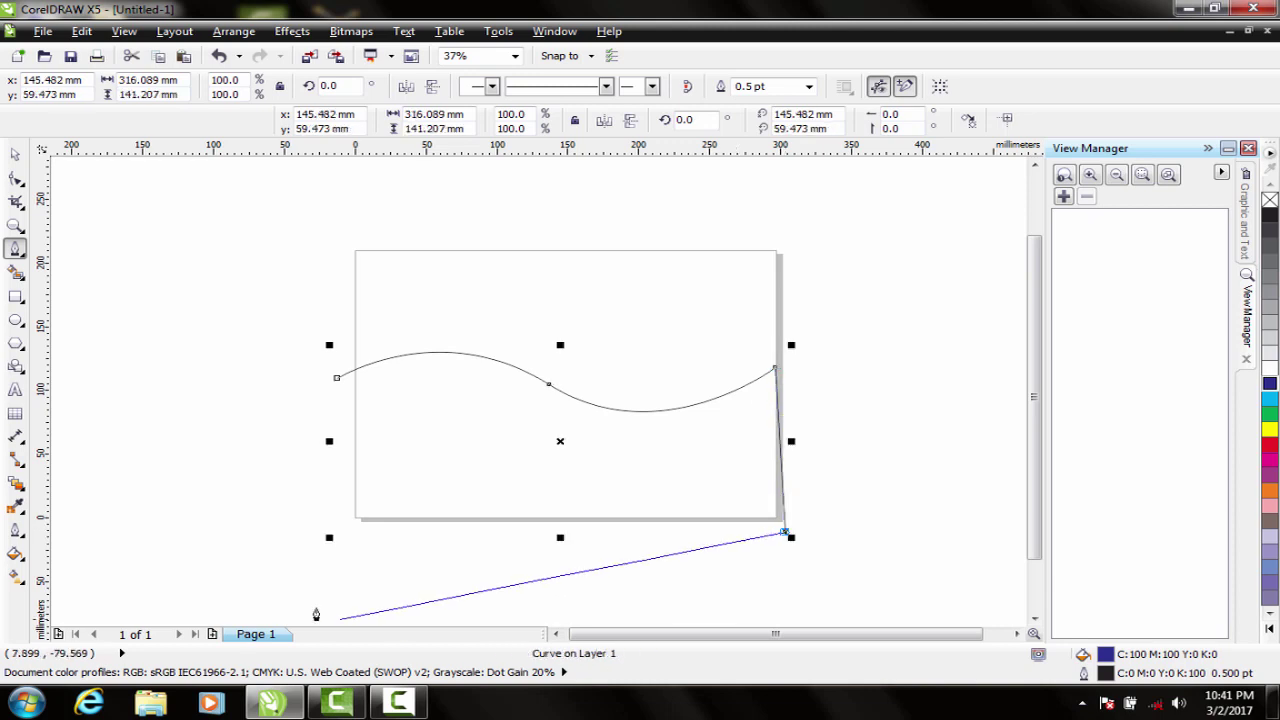
click(340, 533)
click(338, 379)
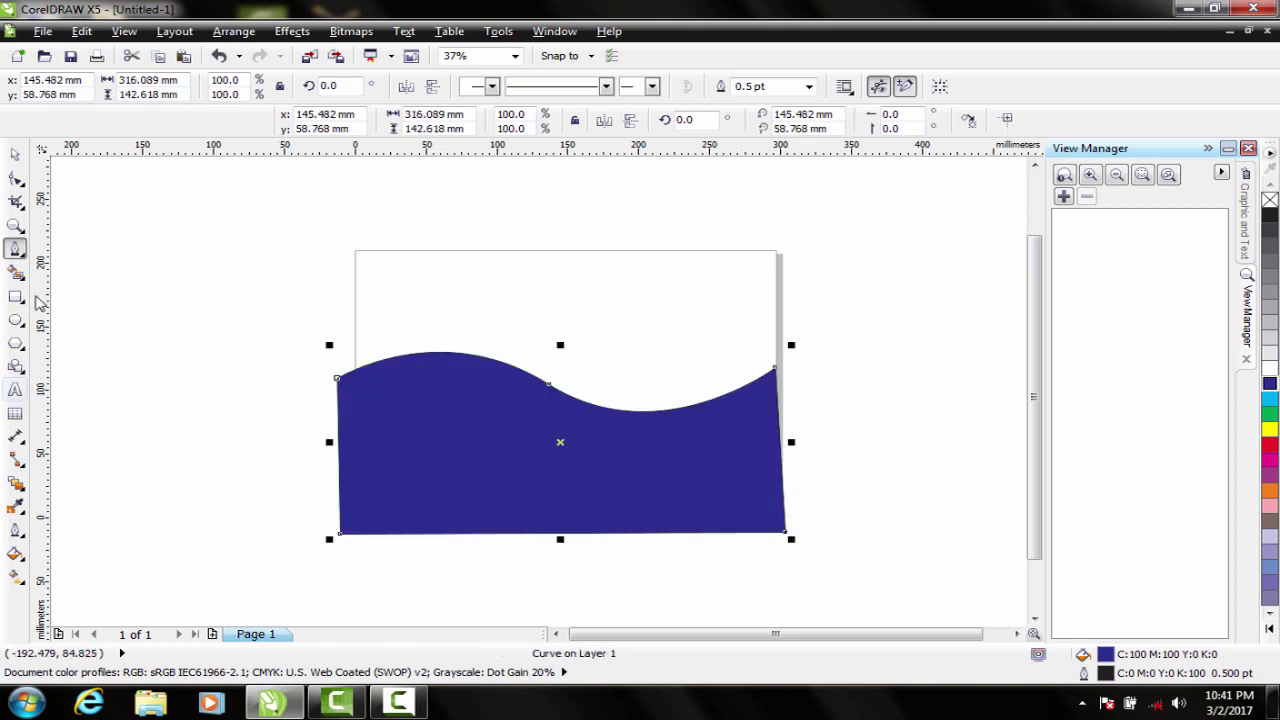
Step: Place a copy of the wavy shape about 6 mm below the original
click(15, 156)
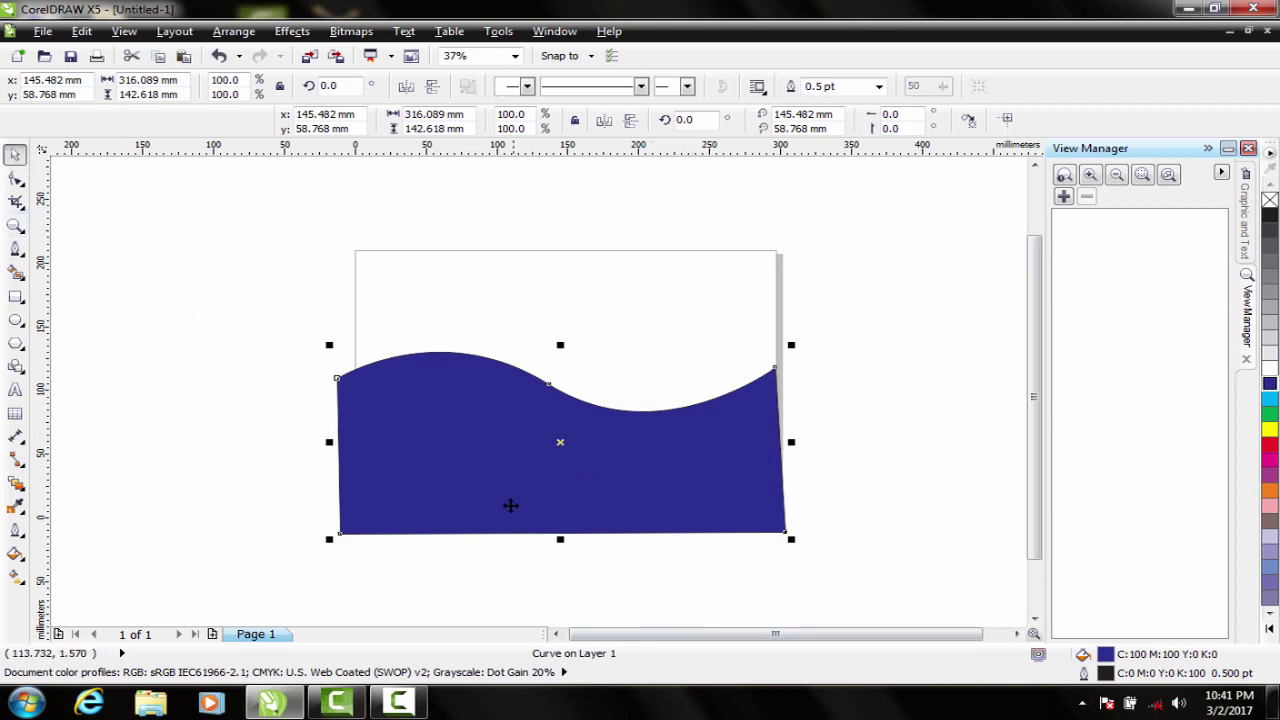
mouse_move(510, 478)
mouse_down()
mouse_move(517, 466)
mouse_move(511, 484)
mouse_up()
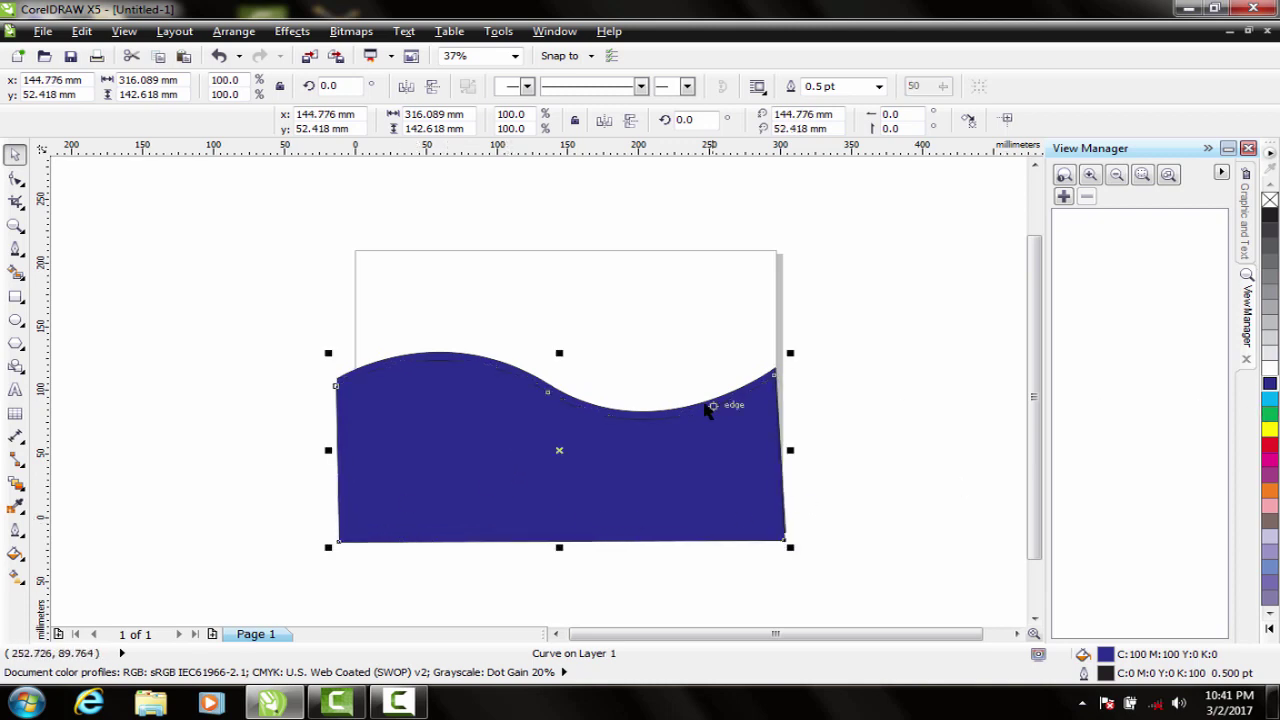
Step: Fill the original wavy shape behind its copy with yellow so it forms a band along the wave's upper edge
click(386, 271)
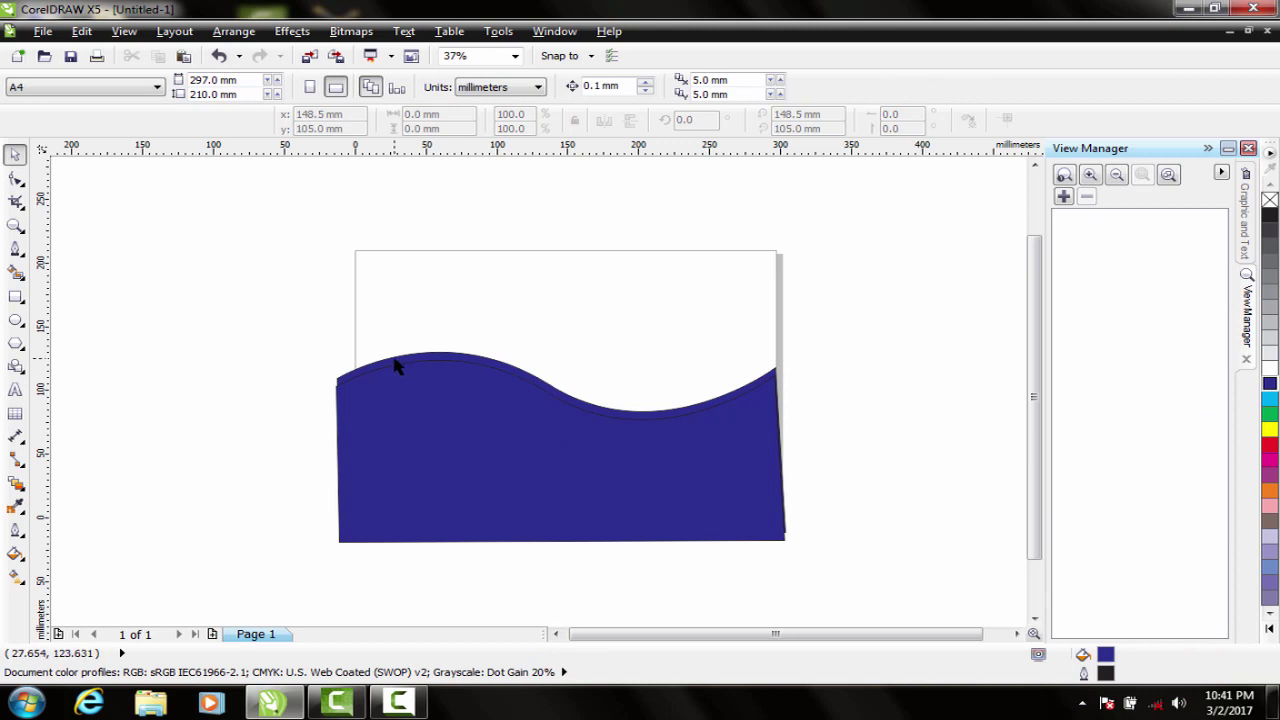
click(396, 364)
right_click(1270, 432)
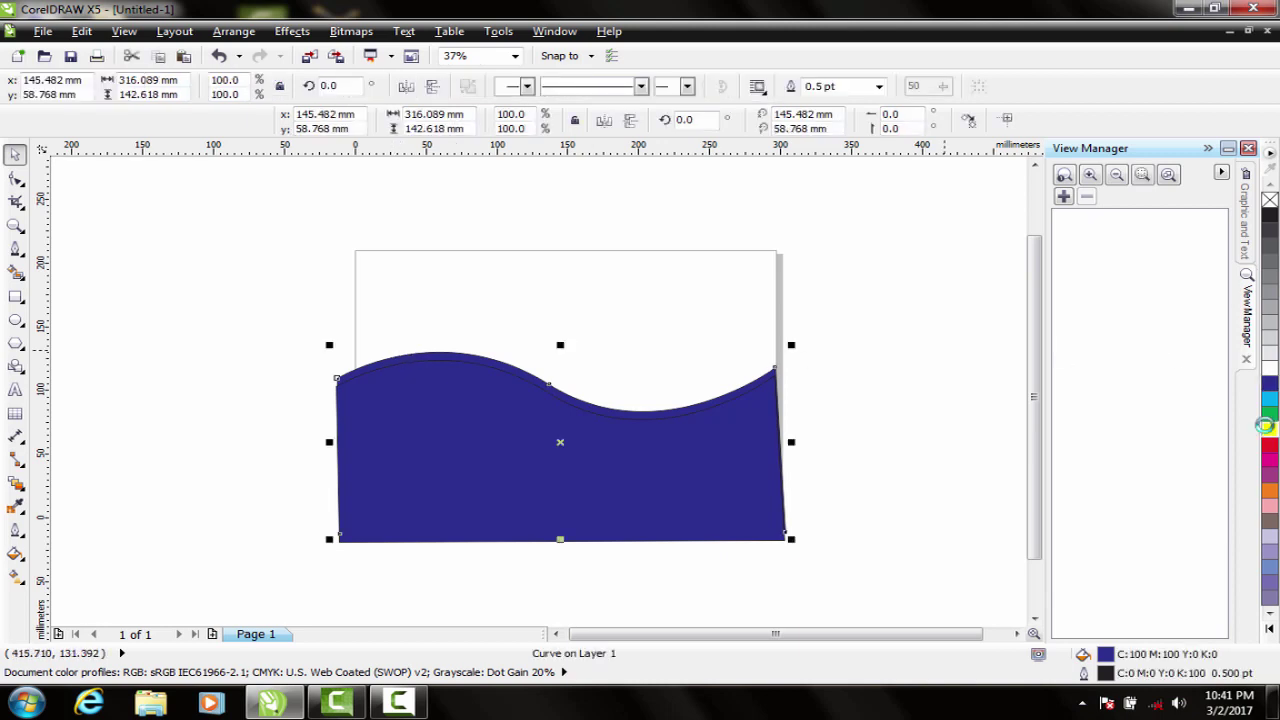
click(283, 406)
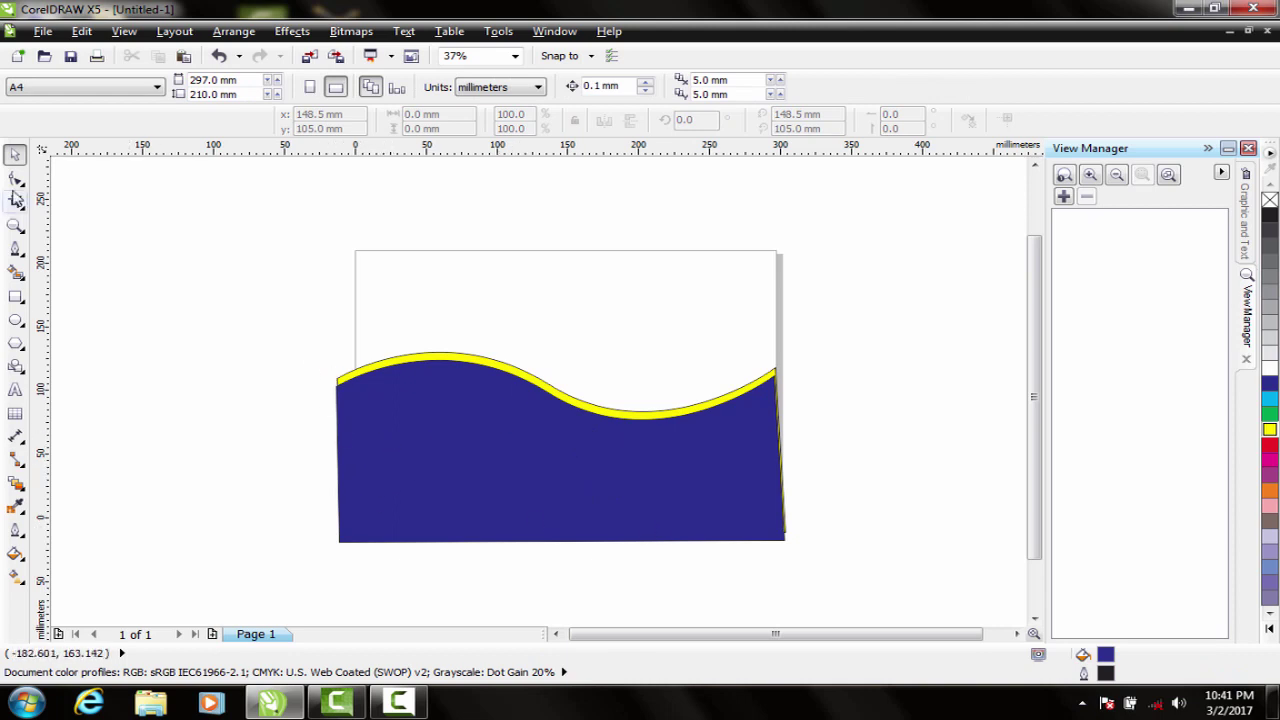
Step: Delete both the blue and the yellow wavy shapes to clear the page
click(591, 472)
key(Delete)
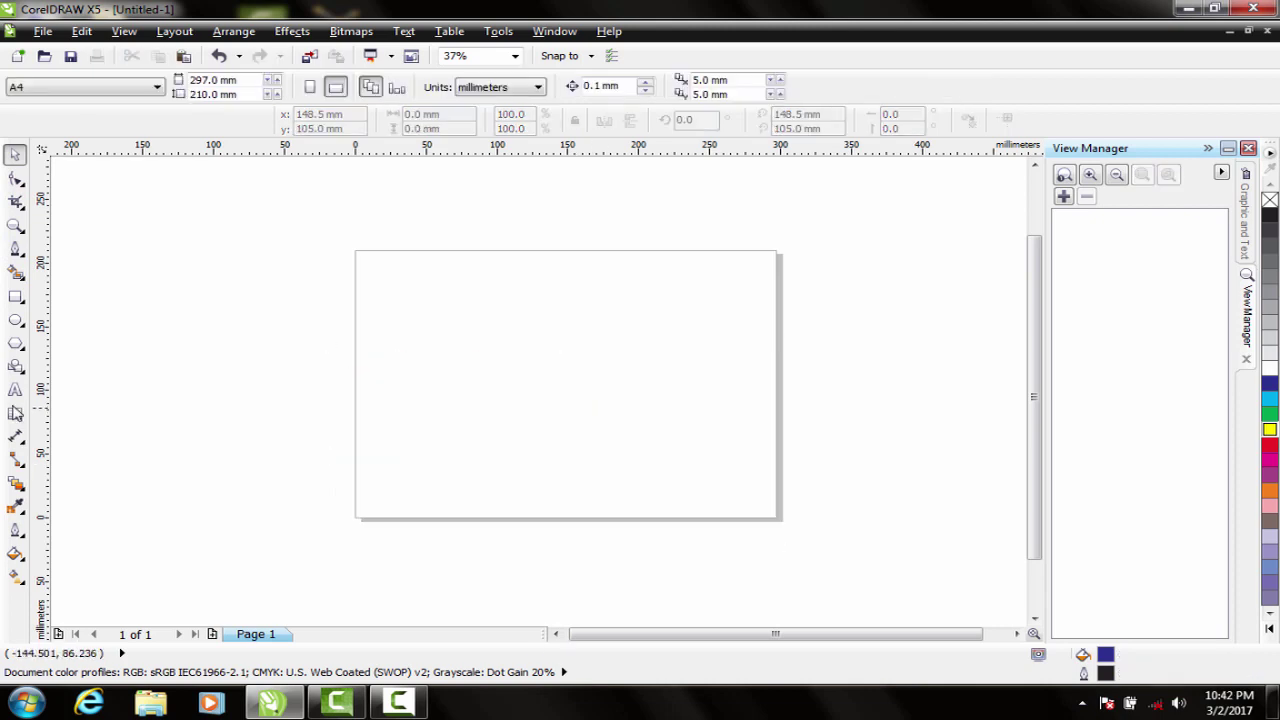
Step: Draw a rectangle about 106 by 75 mm on the left half of the page and remove its outline and fill
click(15, 296)
drag(422, 333, 574, 429)
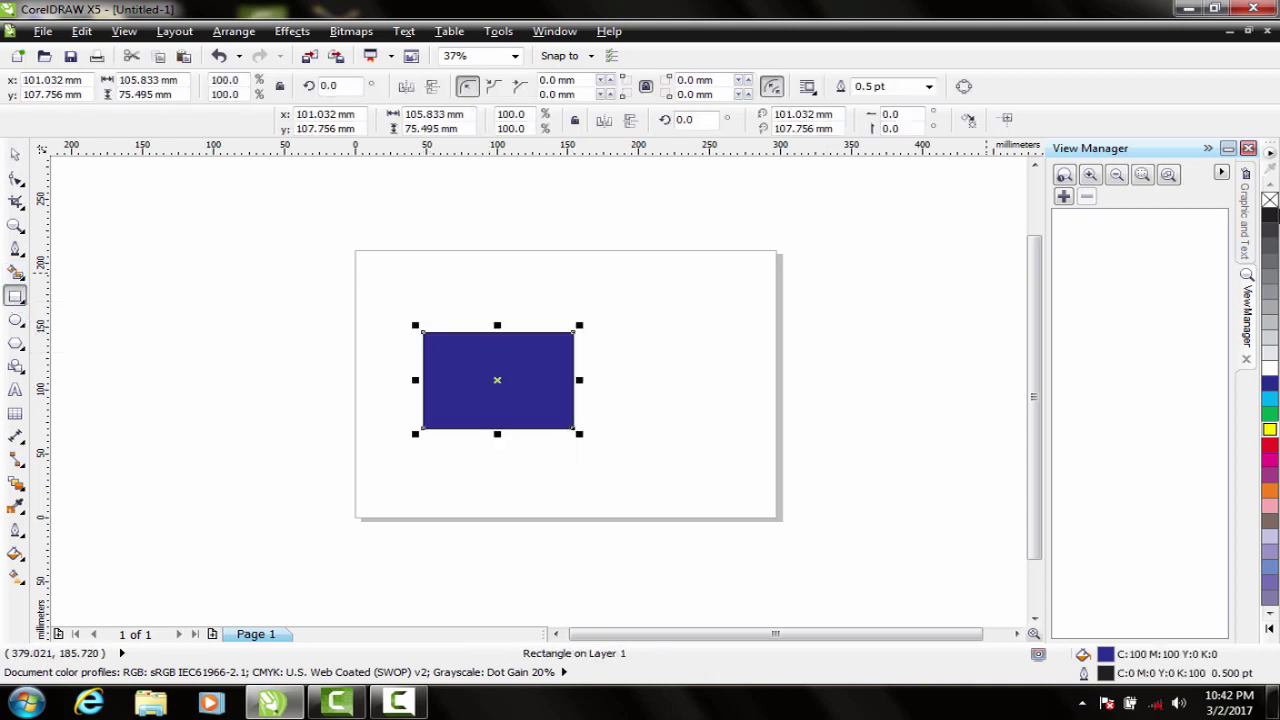
right_click(1270, 200)
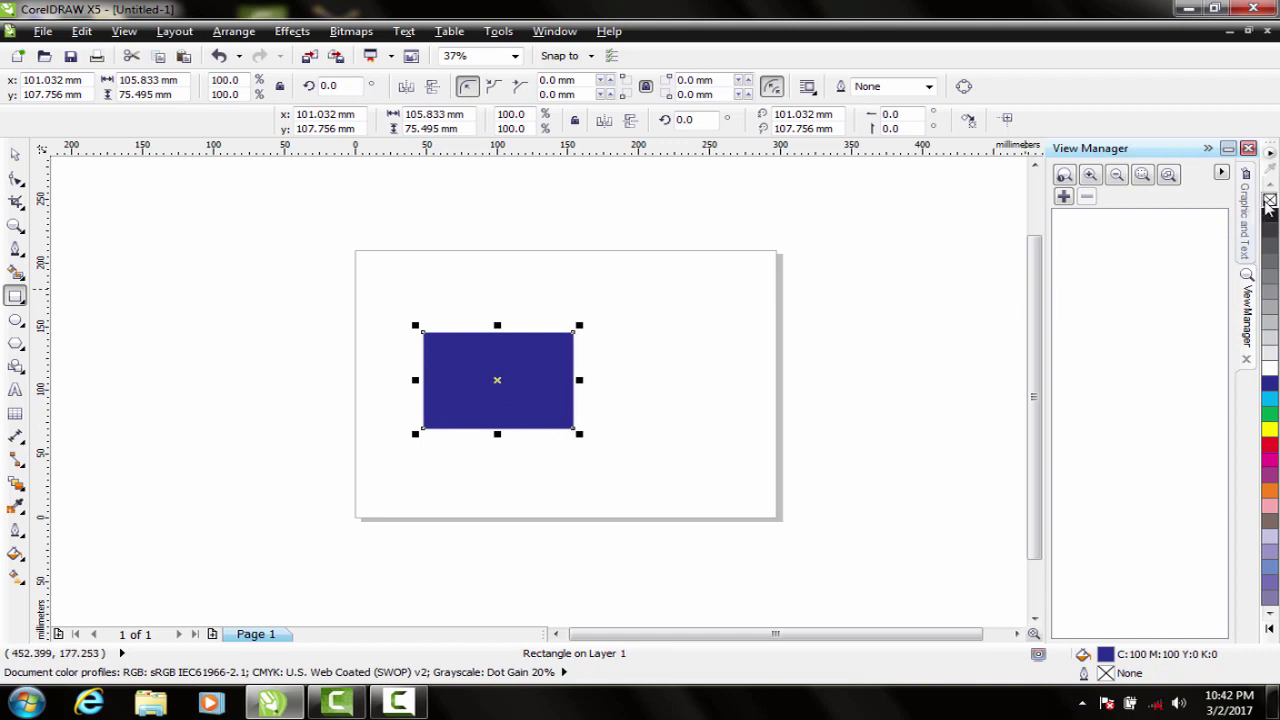
click(1270, 200)
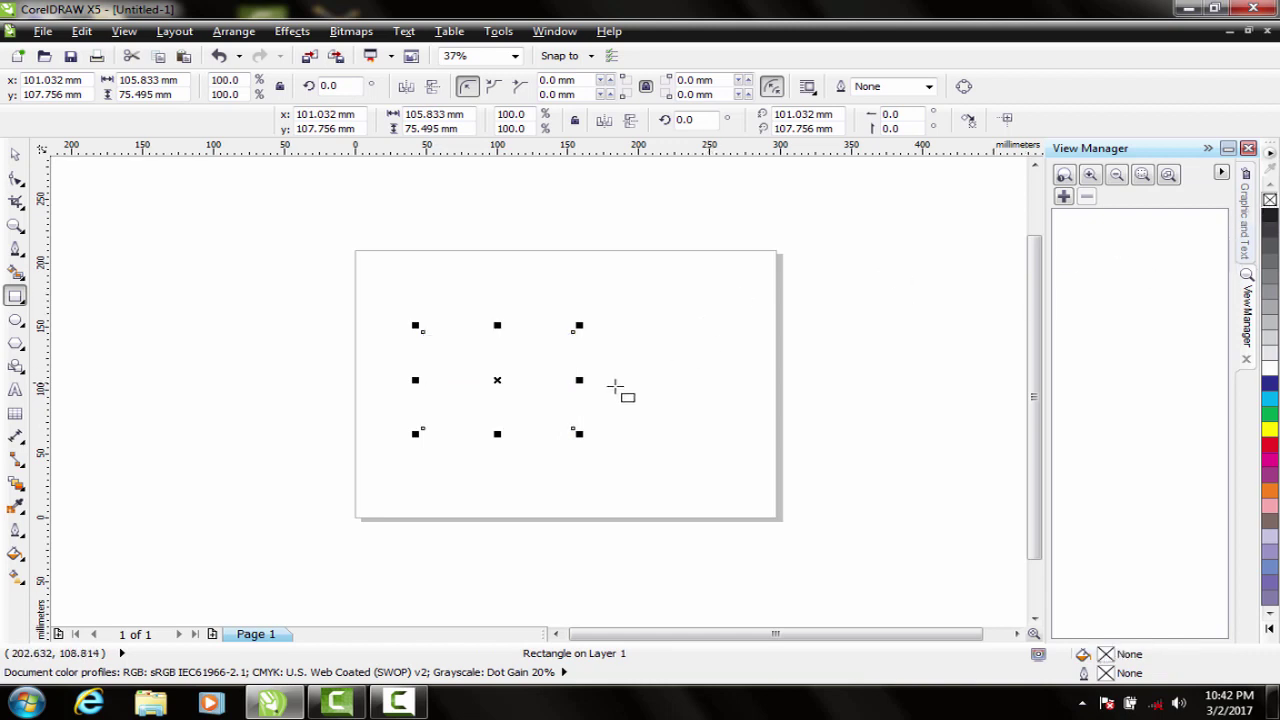
Step: Fill the empty rectangle's area with green using the Smart Fill tool
click(16, 274)
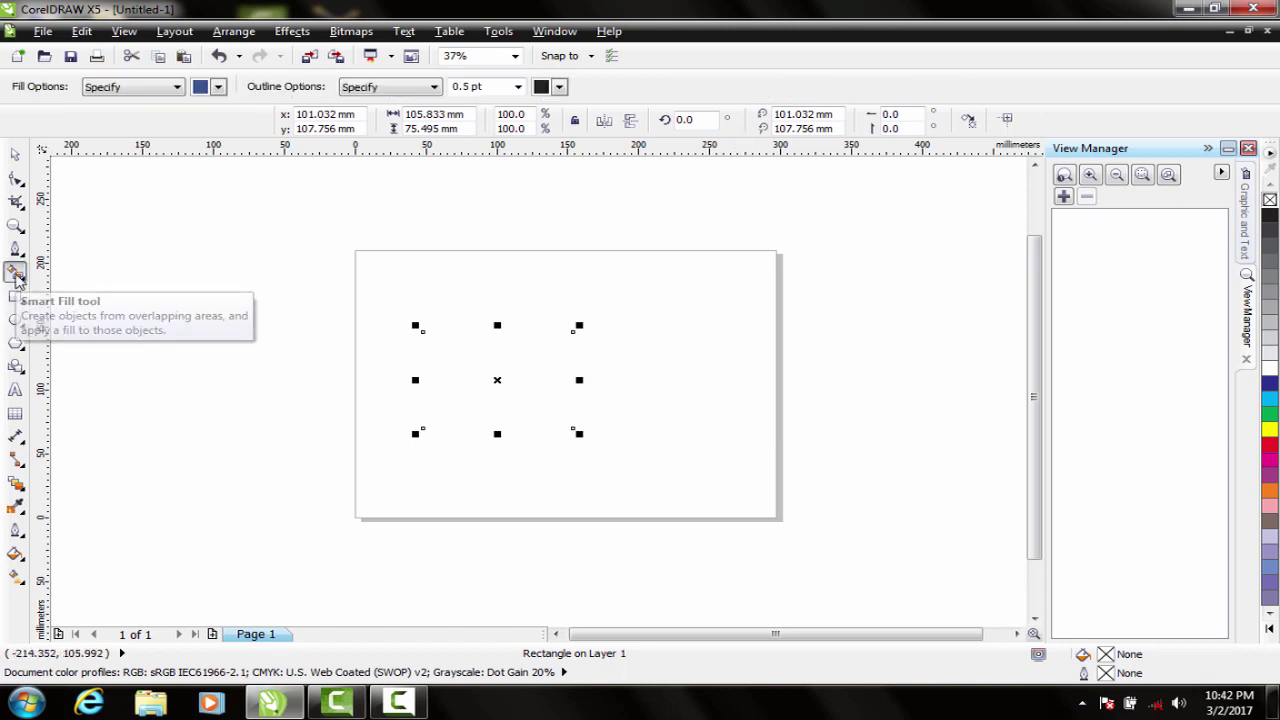
click(218, 86)
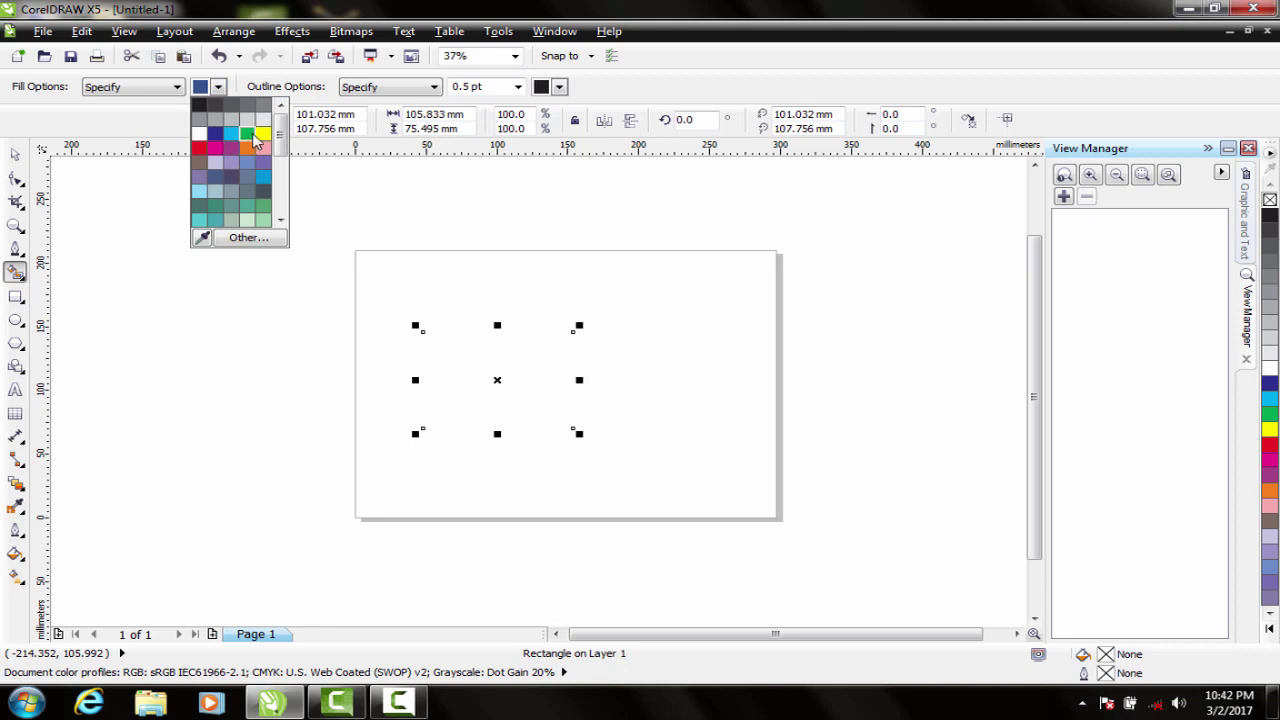
click(247, 134)
click(496, 393)
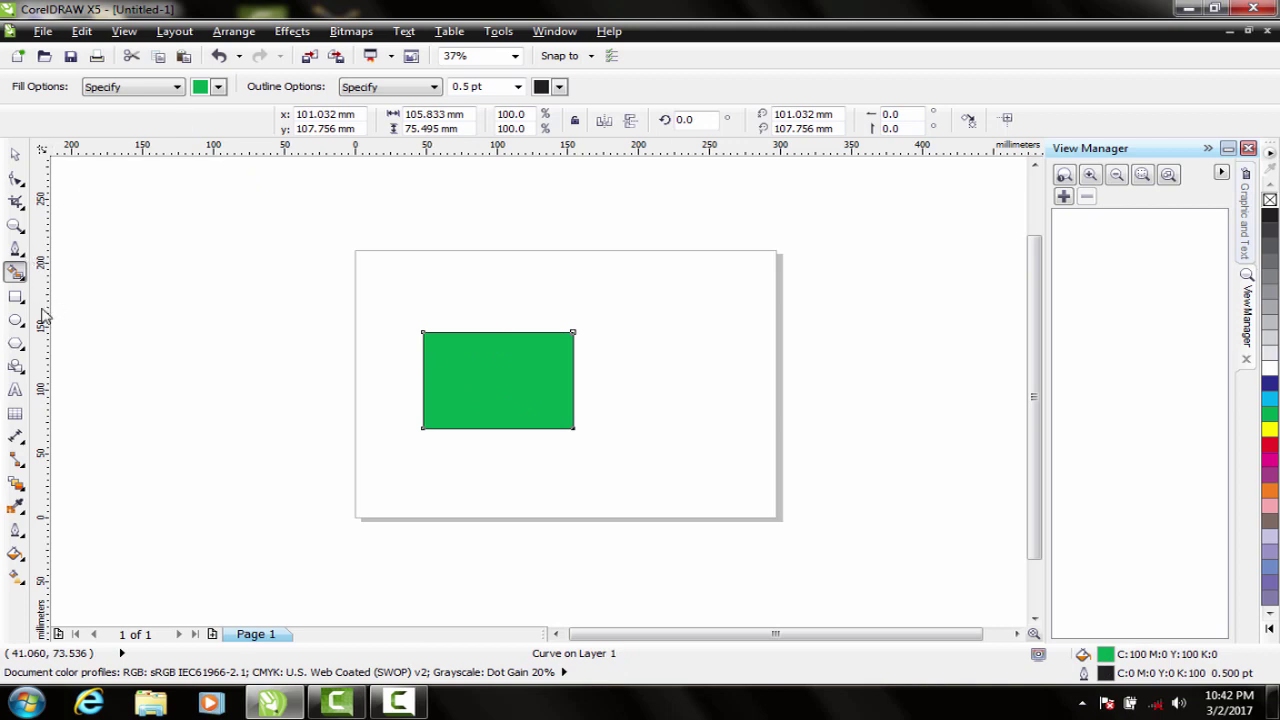
Step: Draw three more rectangles around the green one: about 85 by 80 mm to its right, one above it, and about 66 by 37 mm below it
click(16, 296)
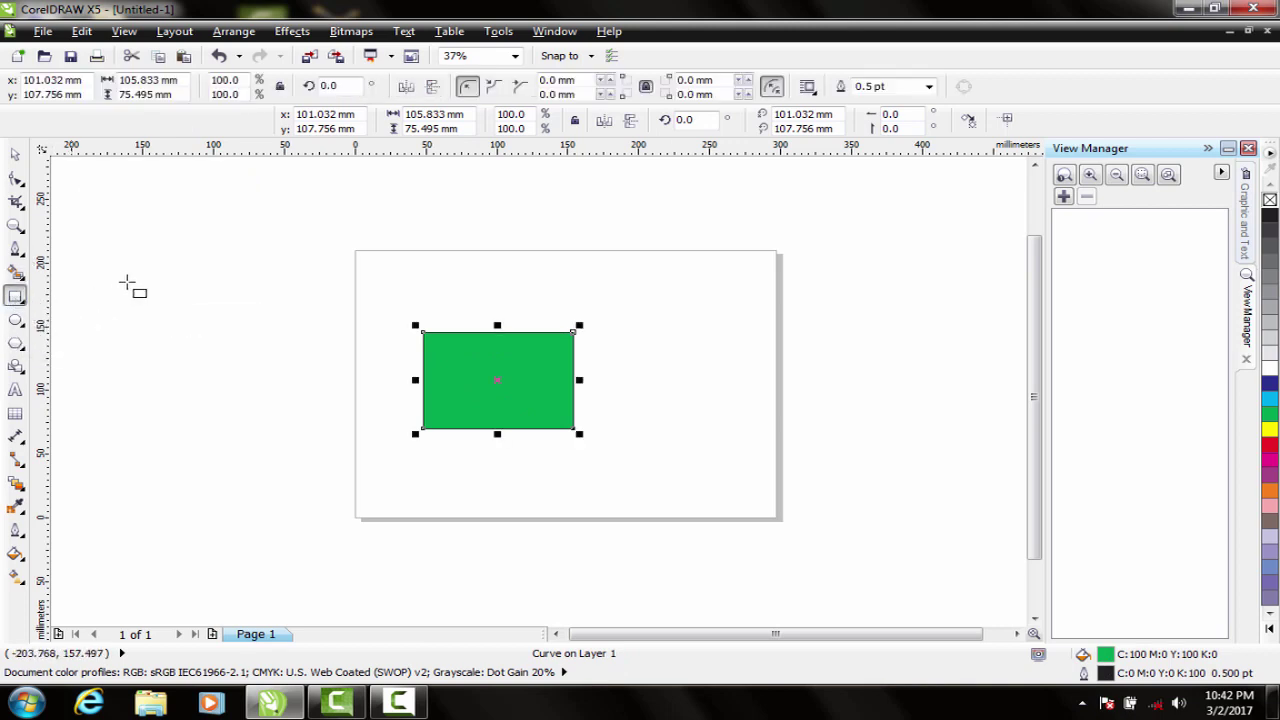
drag(640, 316, 759, 416)
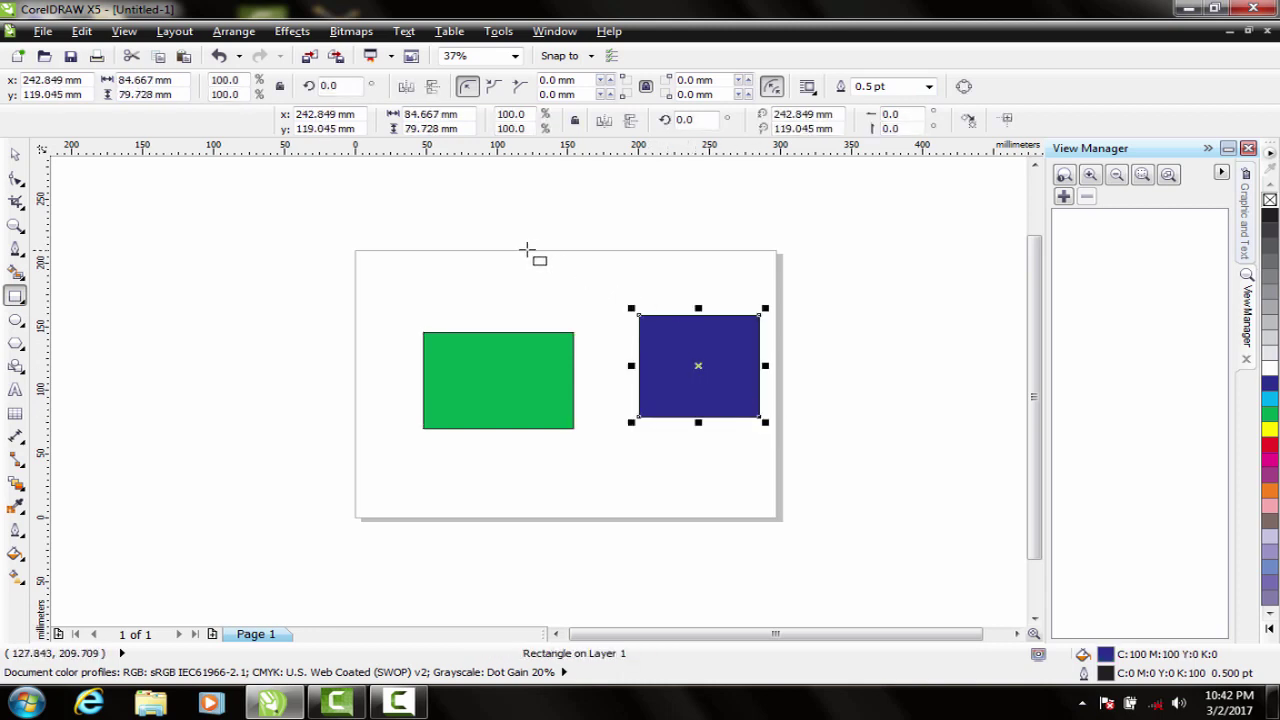
drag(494, 251, 566, 314)
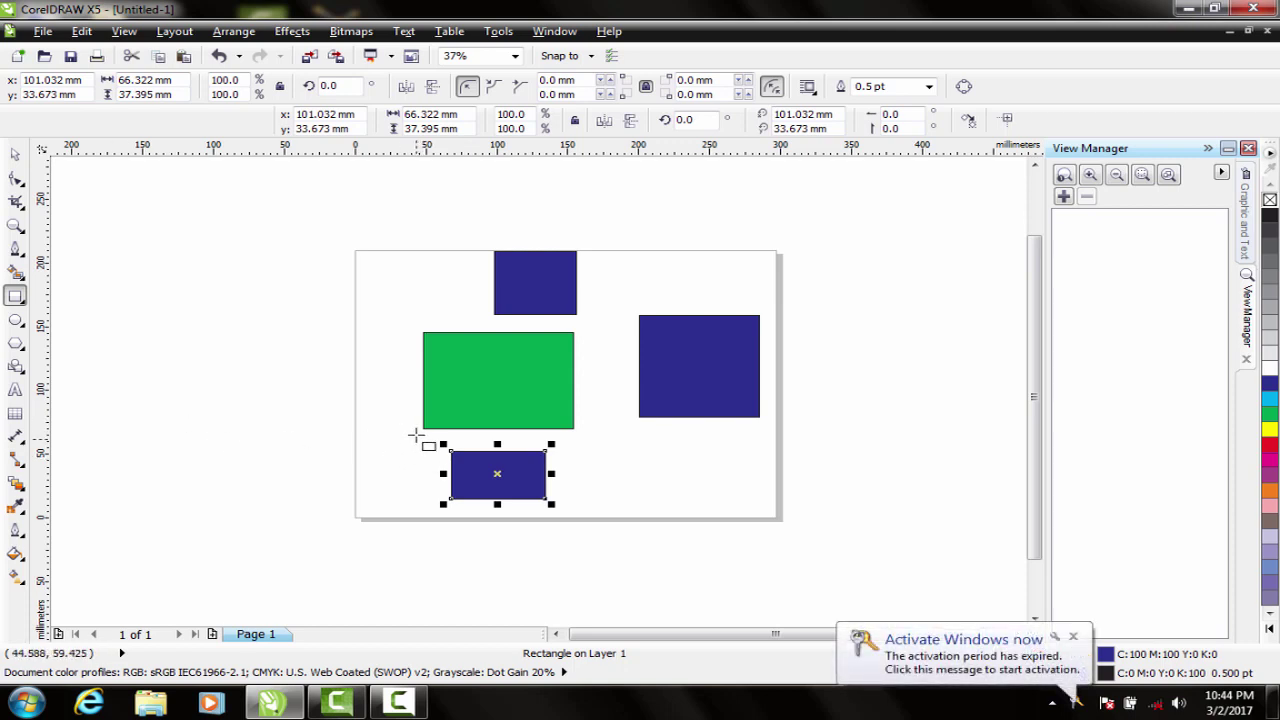
click(398, 703)
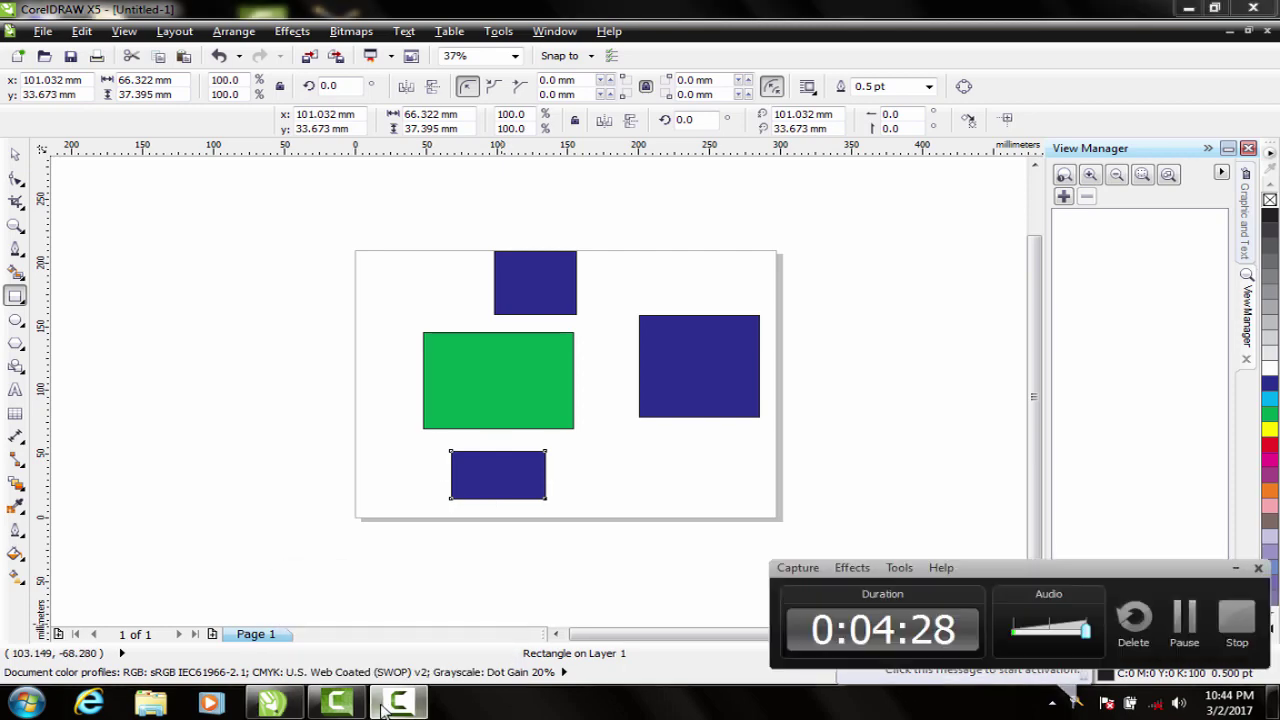